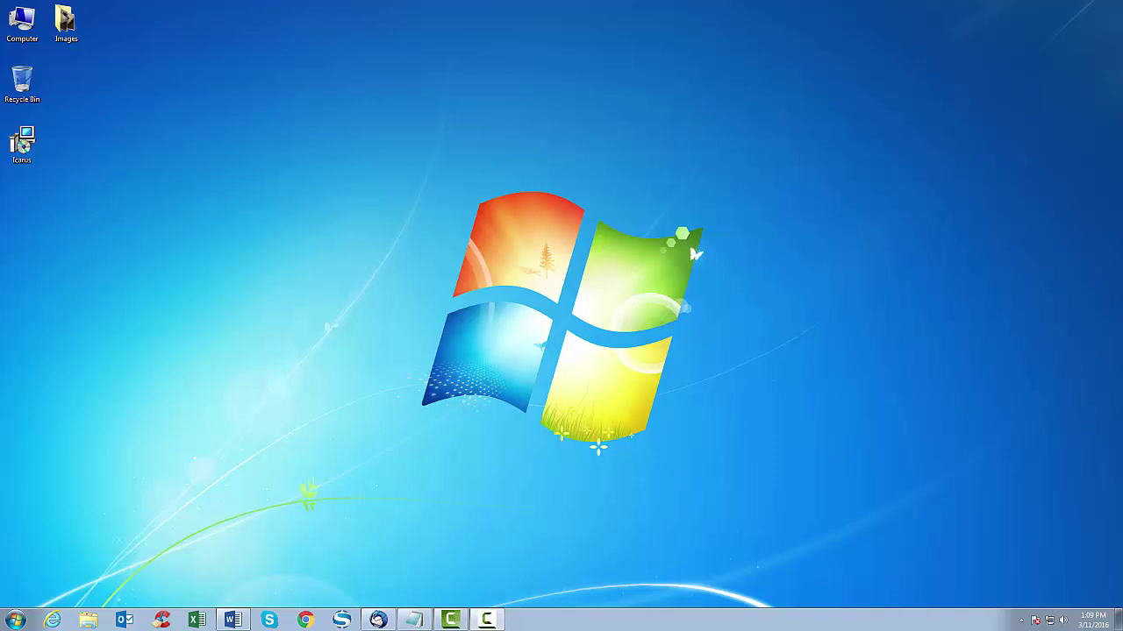
- Run the Icarus installer through Welcome, default folder and Confirm, then close it when finished
{"action": "left_click", "coordinate": [22, 145]}
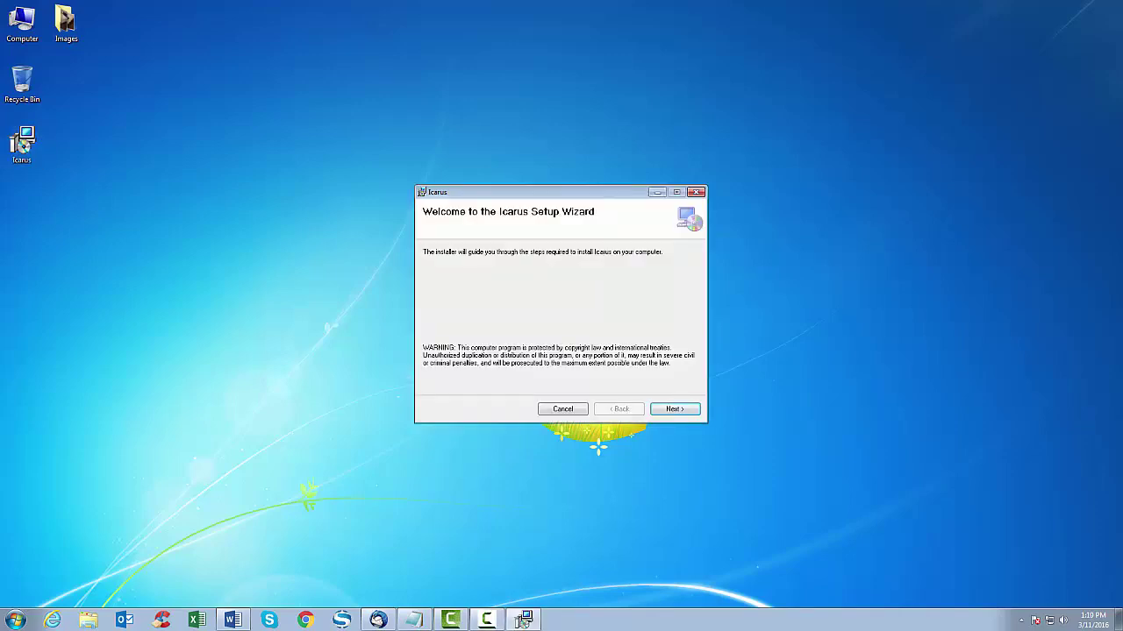
{"action": "key", "text": "Return"}
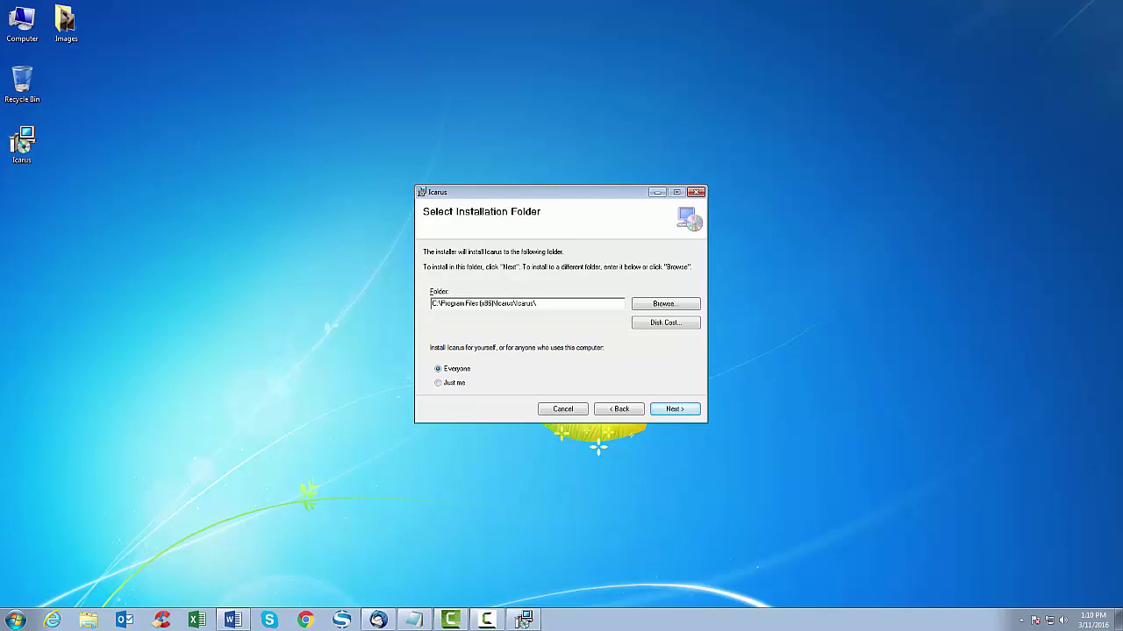
{"action": "key", "text": "Return"}
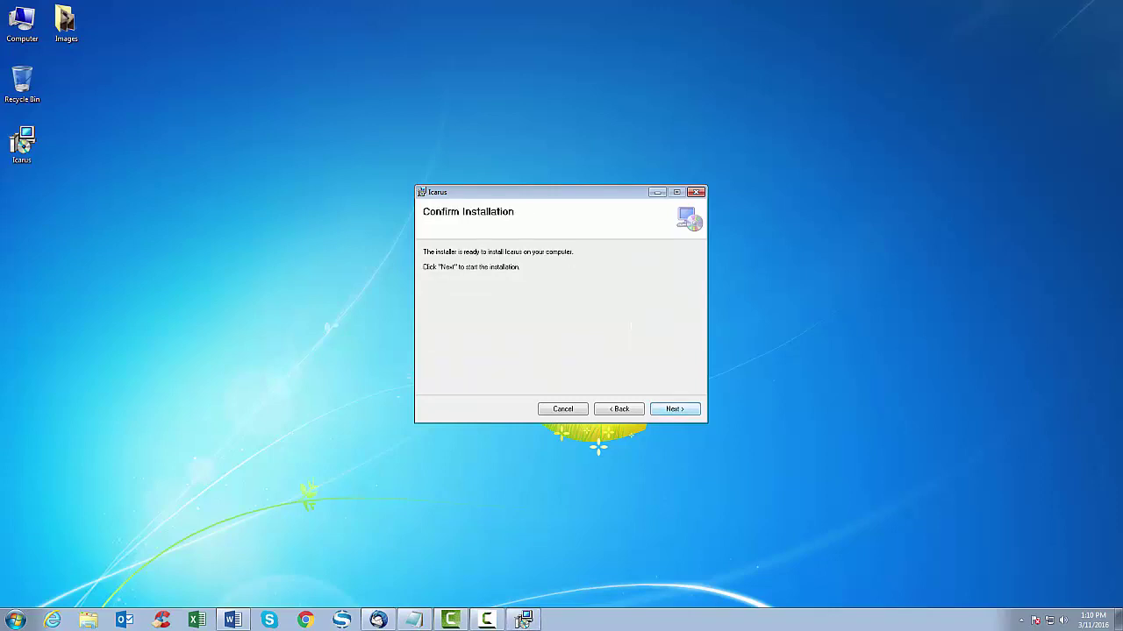
{"action": "key", "text": "Return"}
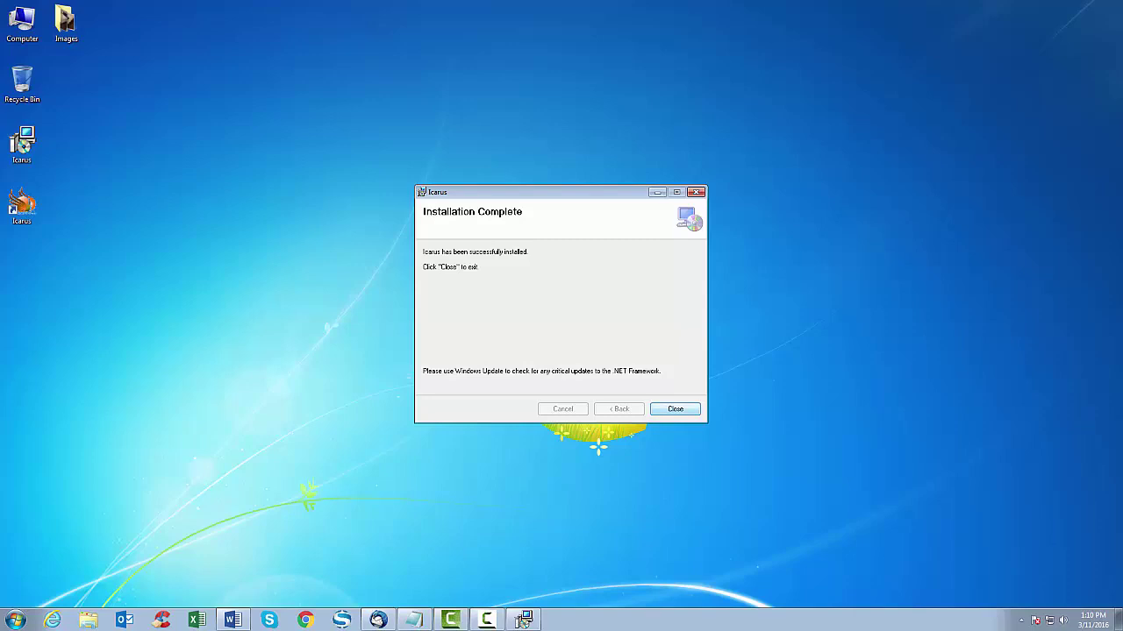
{"action": "key", "text": "Return"}
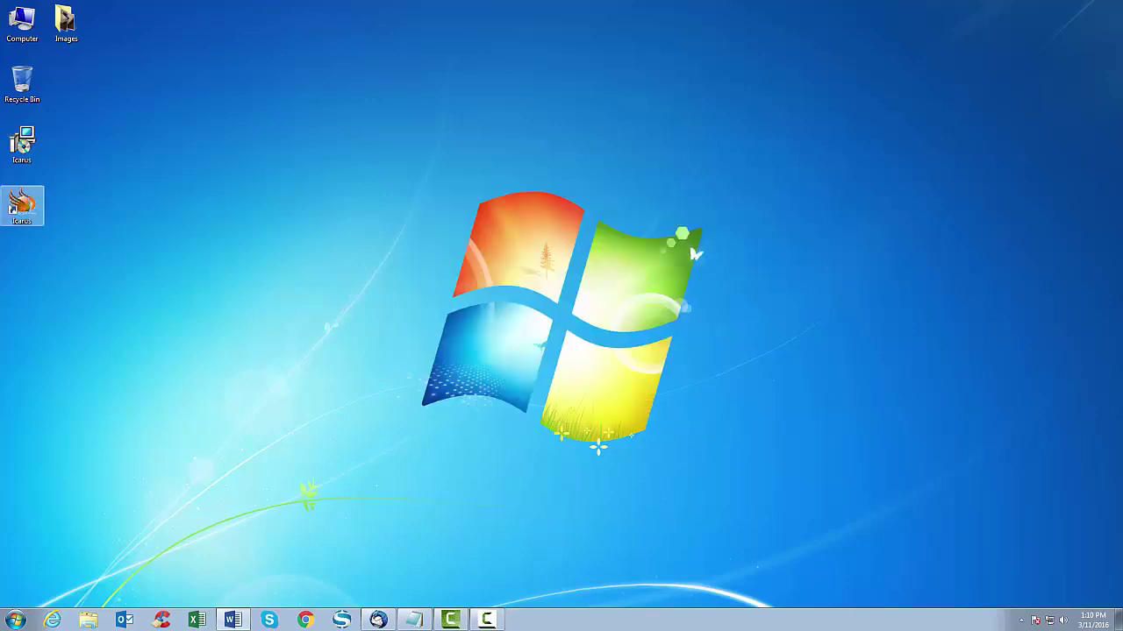
- Launch Icarus from the new shortcut and log in with the account user name and password
{"action": "left_click", "coordinate": [22, 206]}
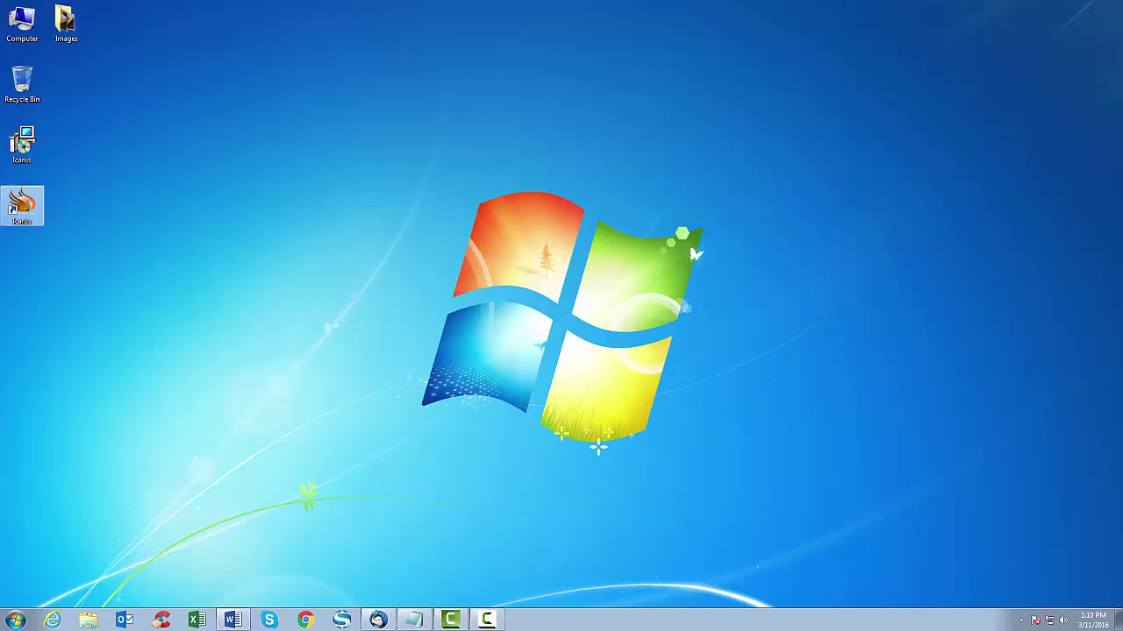
{"action": "key", "text": "Return"}
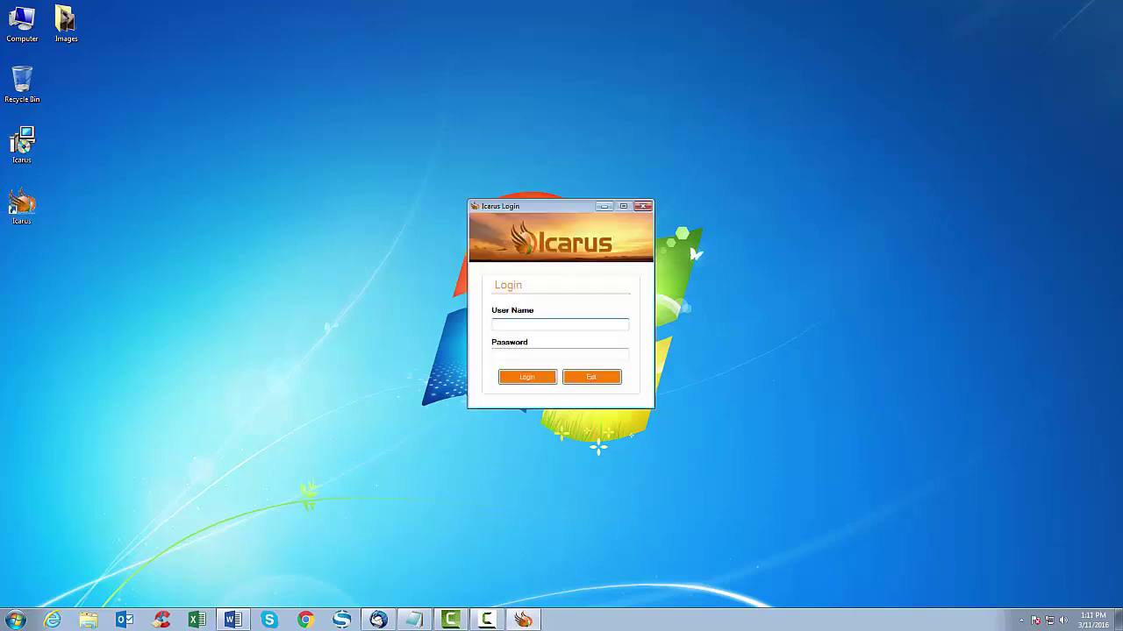
{"action": "type", "text": "johndoe"}
{"action": "key", "text": "Tab"}
{"action": "type", "text": "*****"}
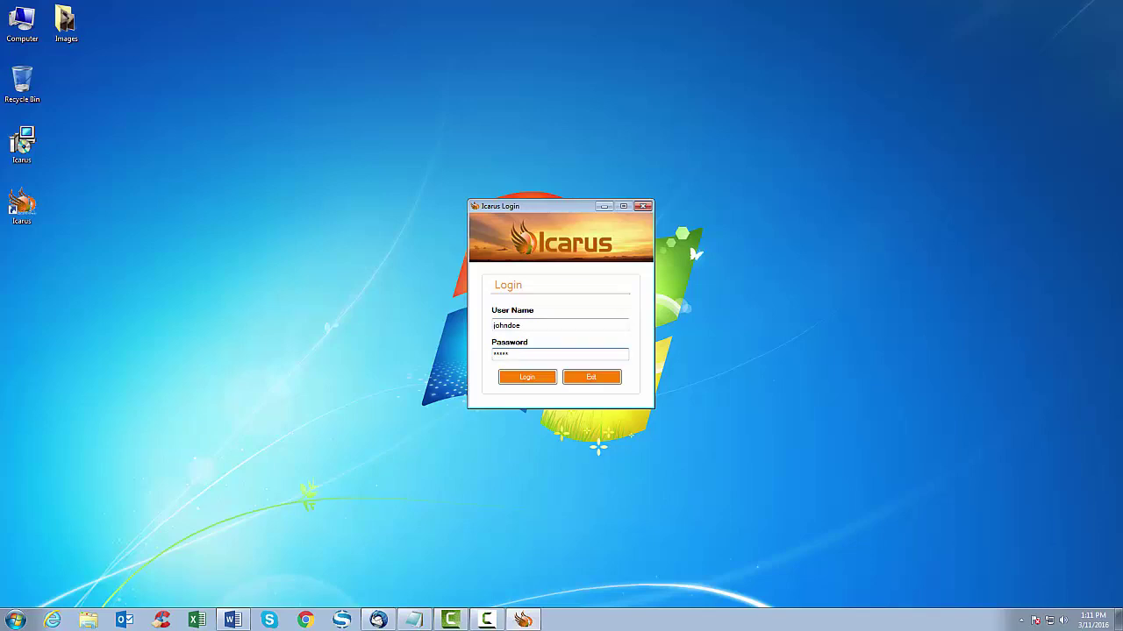
{"action": "key", "text": "BackSpace"}
{"action": "key", "text": "BackSpace"}
{"action": "key", "text": "BackSpace"}
{"action": "key", "text": "BackSpace"}
{"action": "key", "text": "BackSpace"}
{"action": "type", "text": "****"}
{"action": "key", "text": "Tab"}
{"action": "key", "text": "Return"}
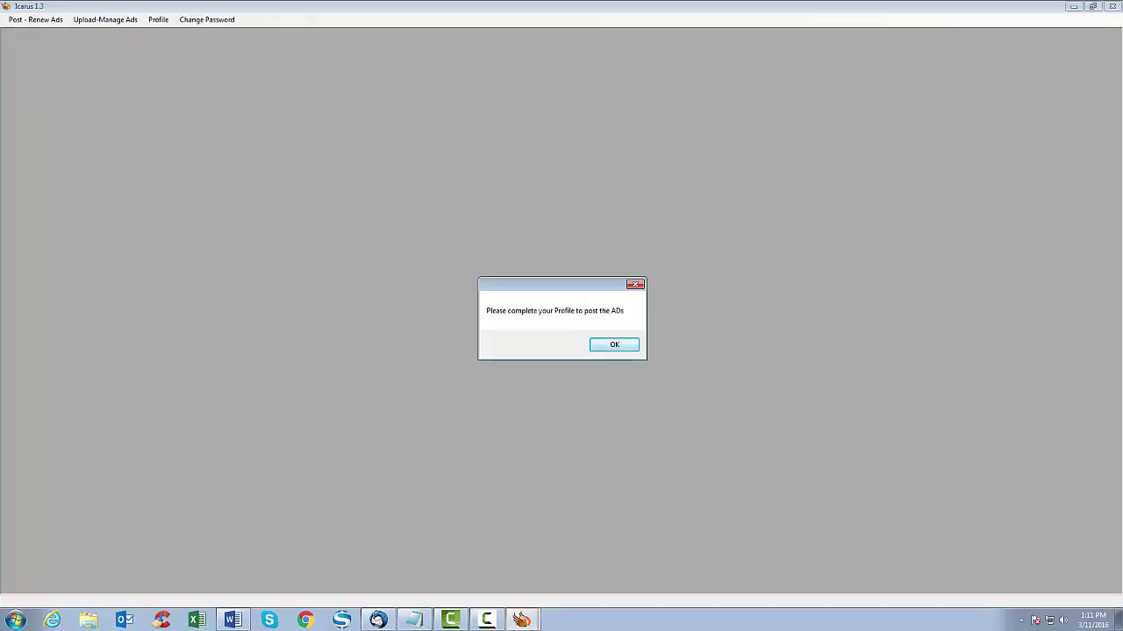
- Dismiss the profile reminder, reopen Profile from the menu, and reach the blank profile form
{"action": "key", "text": "Return"}
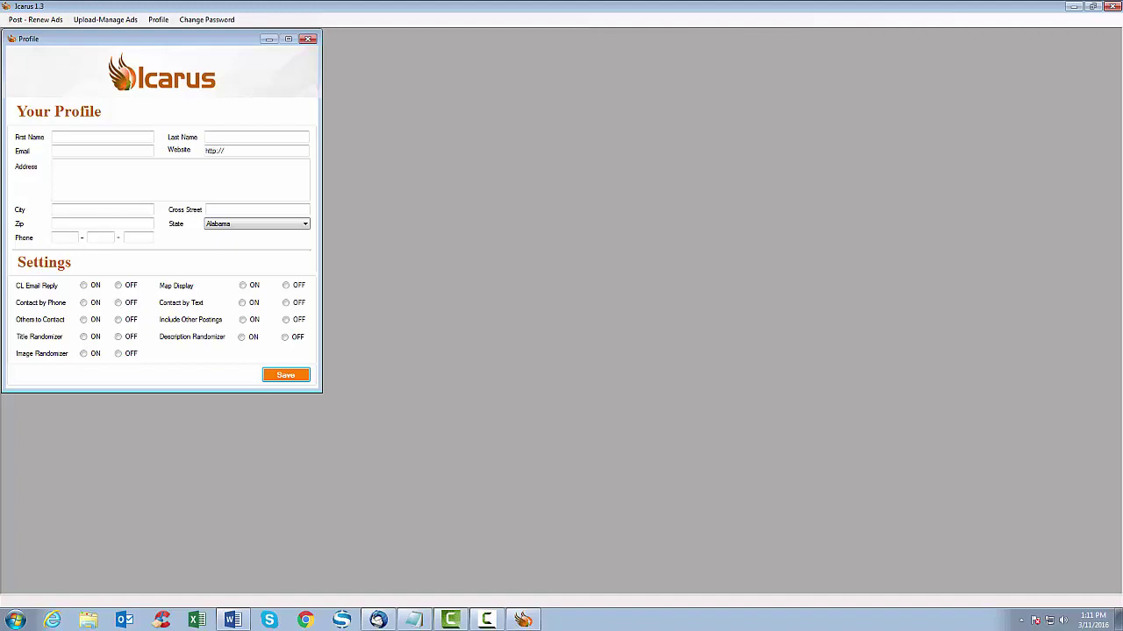
{"action": "left_click", "coordinate": [308, 39]}
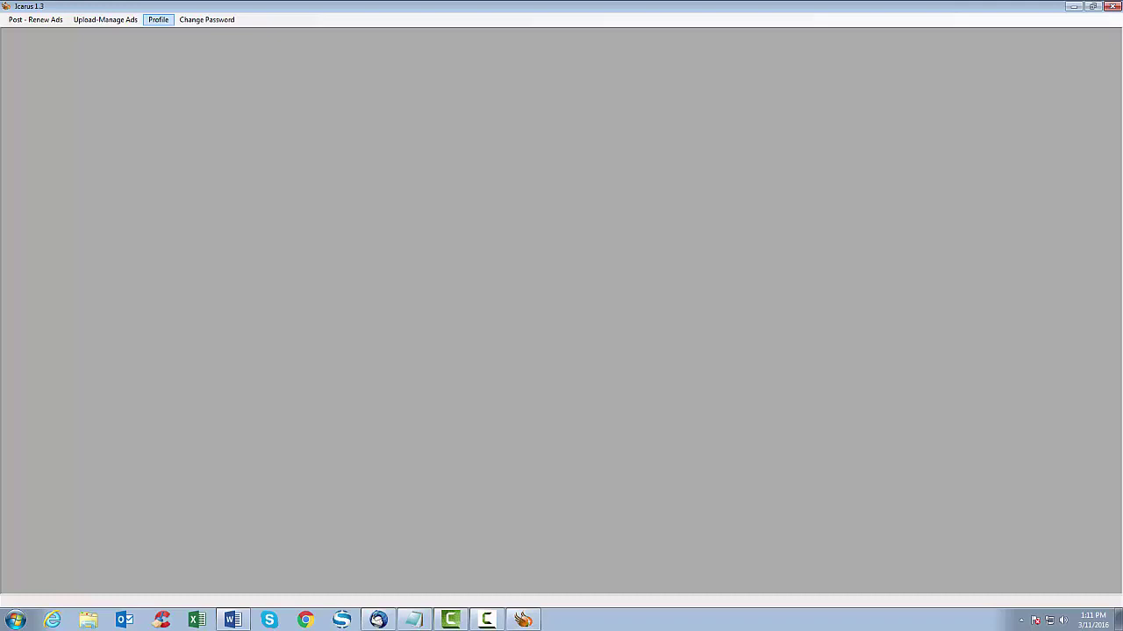
{"action": "left_click", "coordinate": [158, 20]}
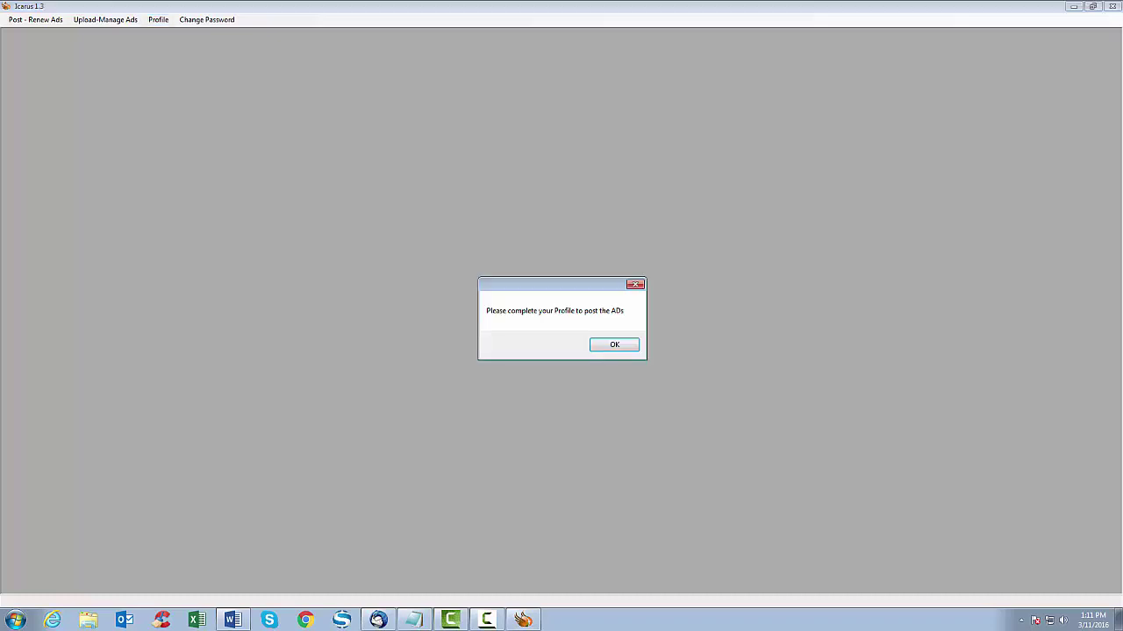
{"action": "left_click", "coordinate": [614, 344]}
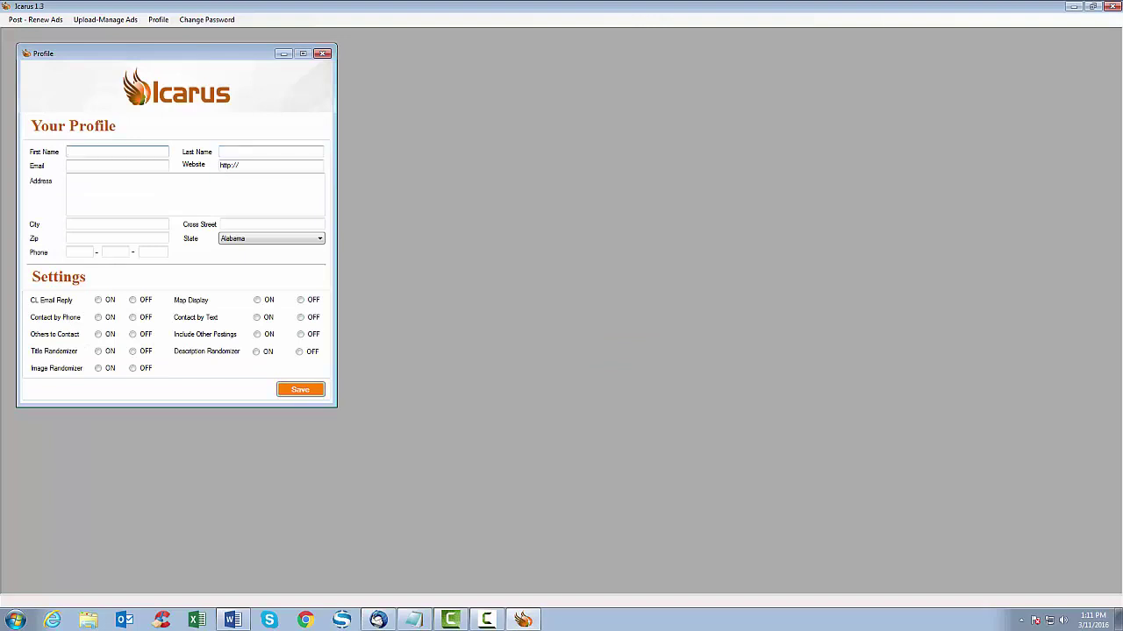
- Enter the user's first and last name, street address, city and ZIP code
{"action": "type", "text": "John"}
{"action": "key", "text": "Tab"}
{"action": "type", "text": "Doe"}
{"action": "left_click", "coordinate": [117, 164]}
{"action": "key", "text": "Tab"}
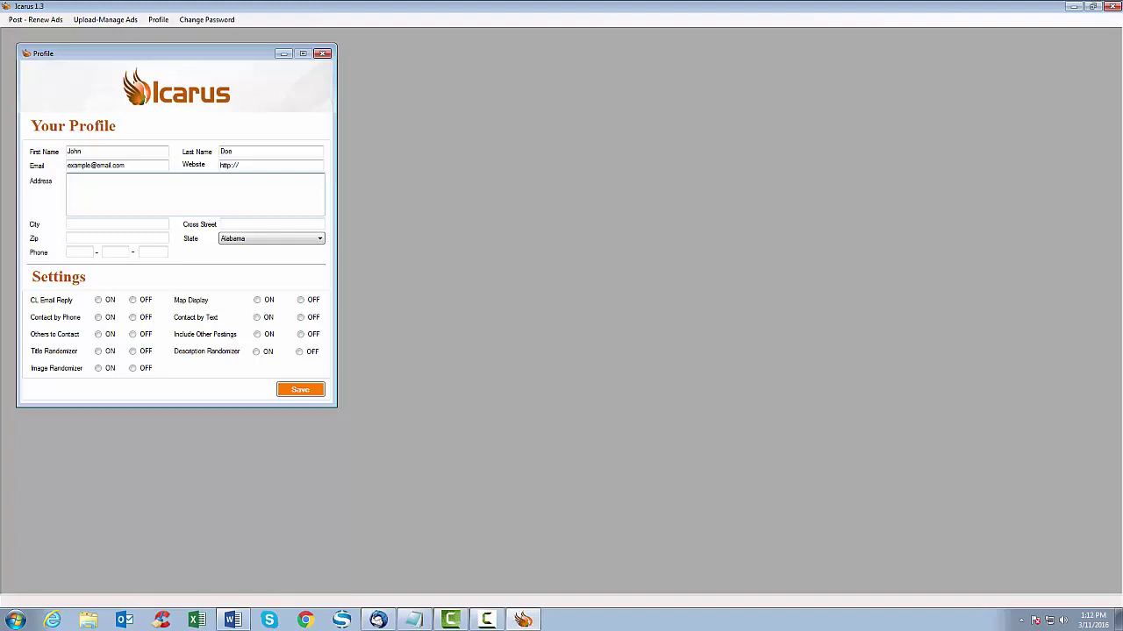
{"action": "key", "text": "Tab"}
{"action": "type", "text": "San Diego"}
{"action": "key", "text": "Tab"}
{"action": "type", "text": "92119"}
{"action": "key", "text": "Tab"}
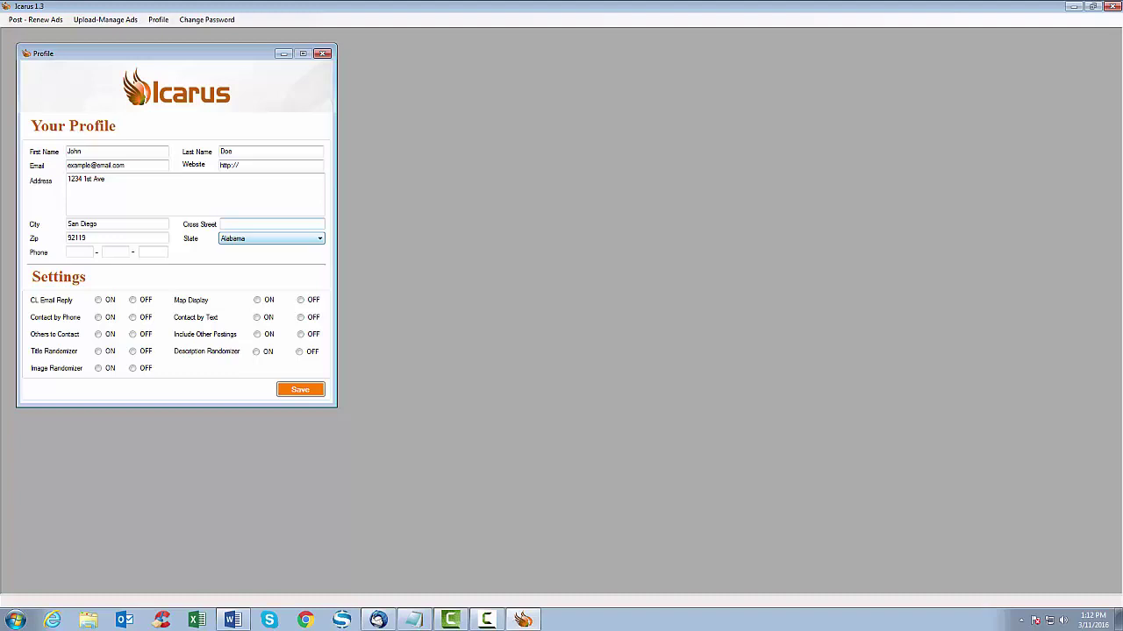
- Choose California as the state and enter the user's phone number
{"action": "key", "text": "alt+Down"}
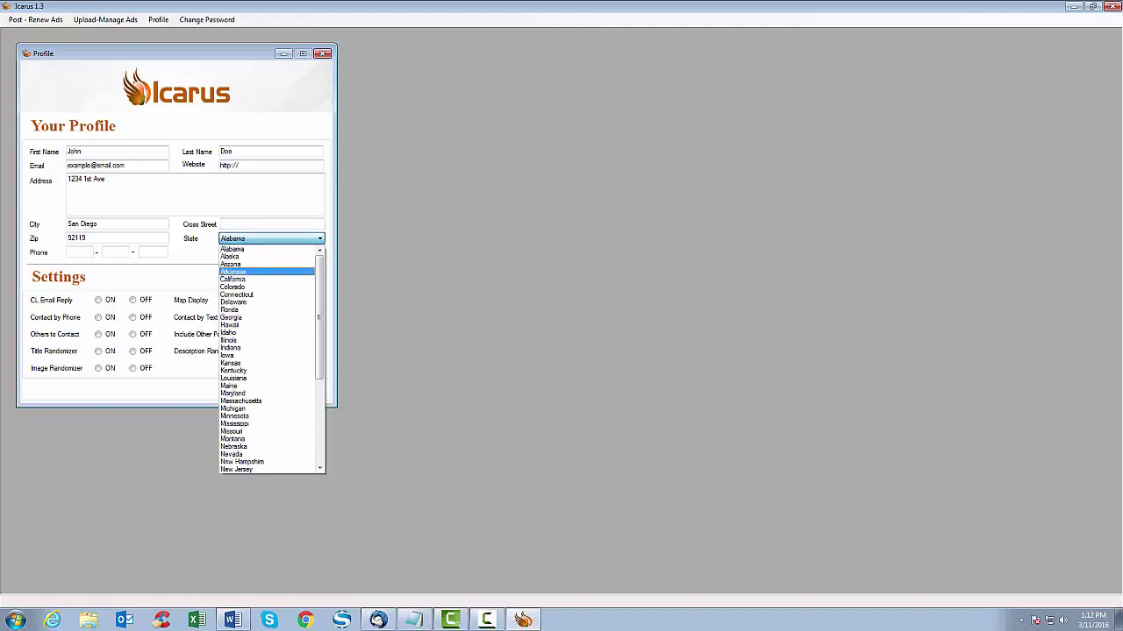
{"action": "key", "text": "Return"}
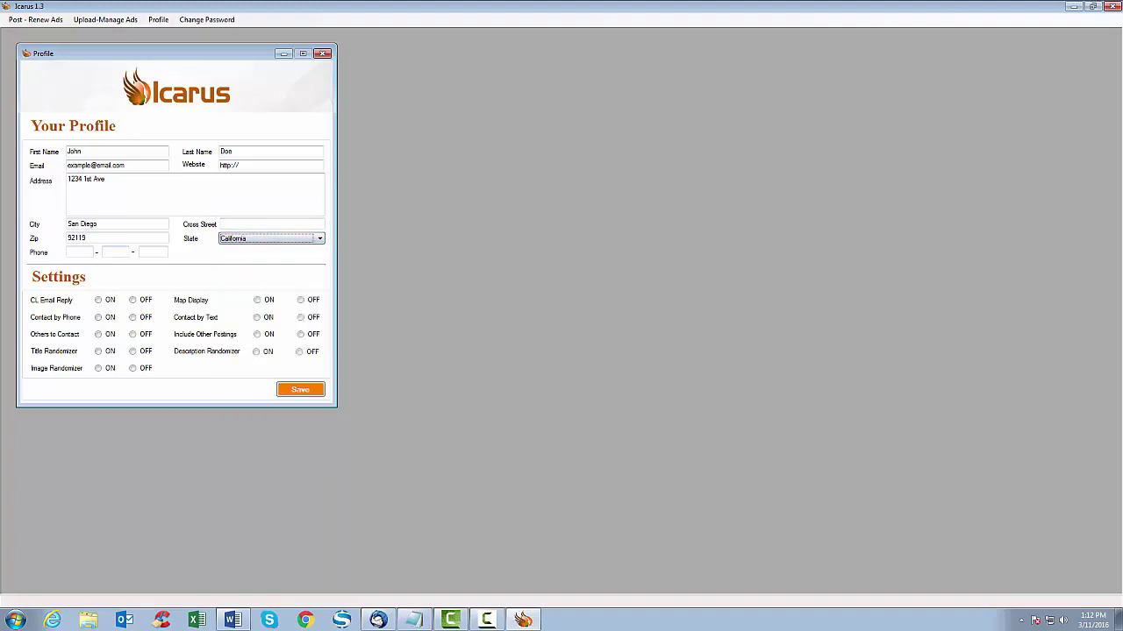
{"action": "left_click", "coordinate": [193, 193]}
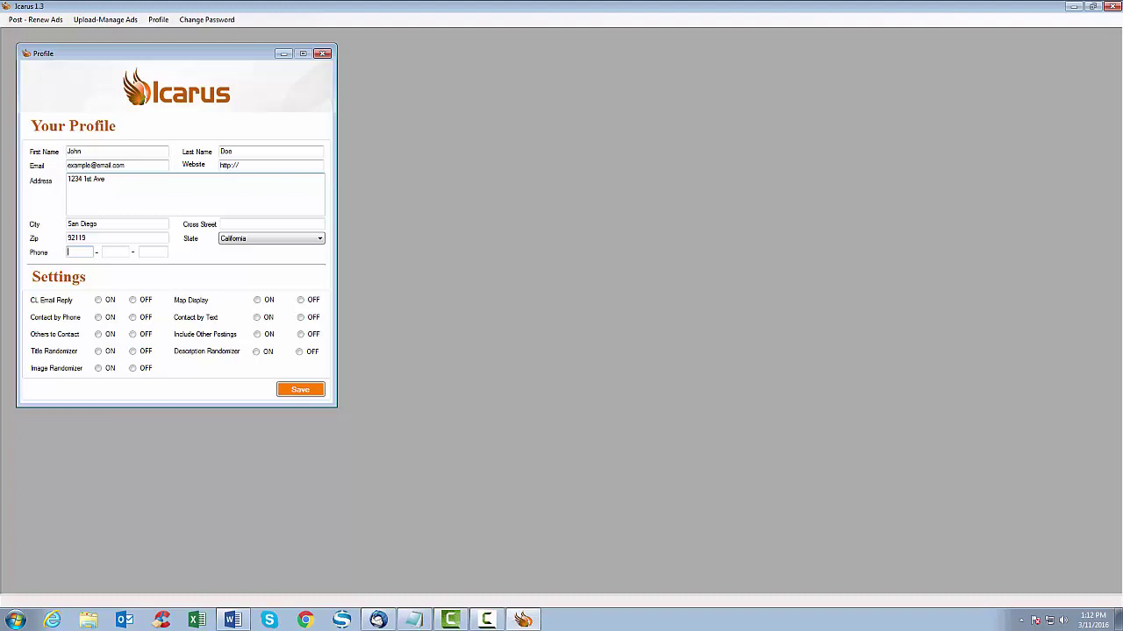
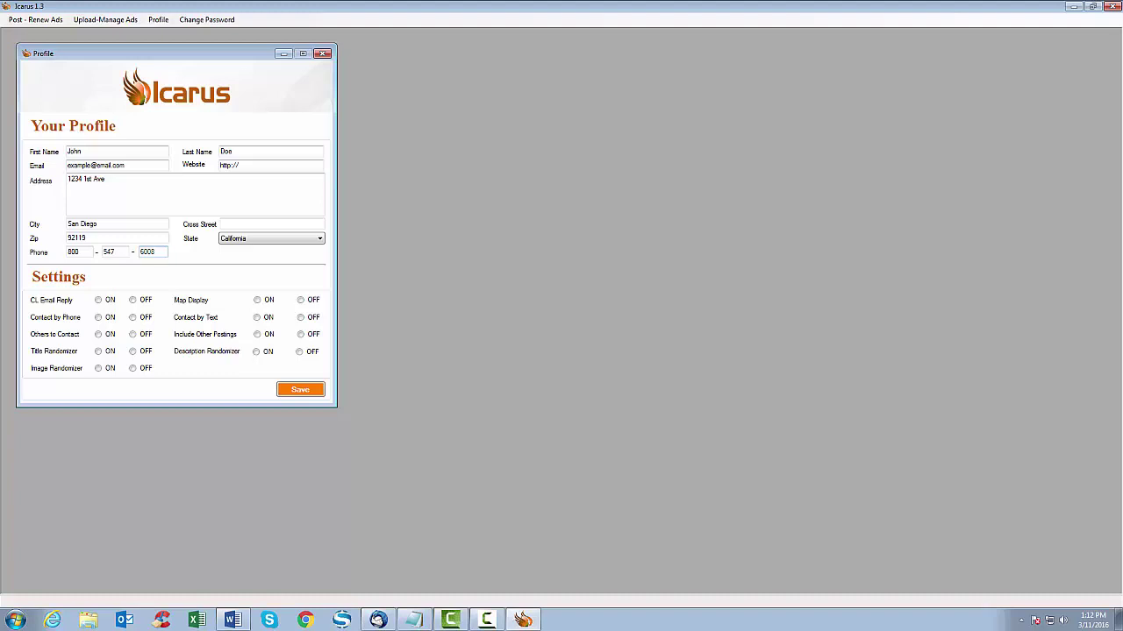
- Turn on email reply, phone contact, map display and all three randomizers; leave text and others off
{"action": "left_click", "coordinate": [99, 300]}
{"action": "left_click", "coordinate": [99, 317]}
{"action": "left_click", "coordinate": [132, 334]}
{"action": "left_click", "coordinate": [98, 351]}
{"action": "left_click", "coordinate": [98, 369]}
{"action": "left_click", "coordinate": [256, 351]}
{"action": "left_click", "coordinate": [257, 300]}
{"action": "left_click", "coordinate": [257, 317]}
{"action": "left_click", "coordinate": [301, 317]}
{"action": "left_click", "coordinate": [301, 334]}
- Save the profile, acknowledge the success message, and close the Profile form
{"action": "left_click", "coordinate": [300, 390]}
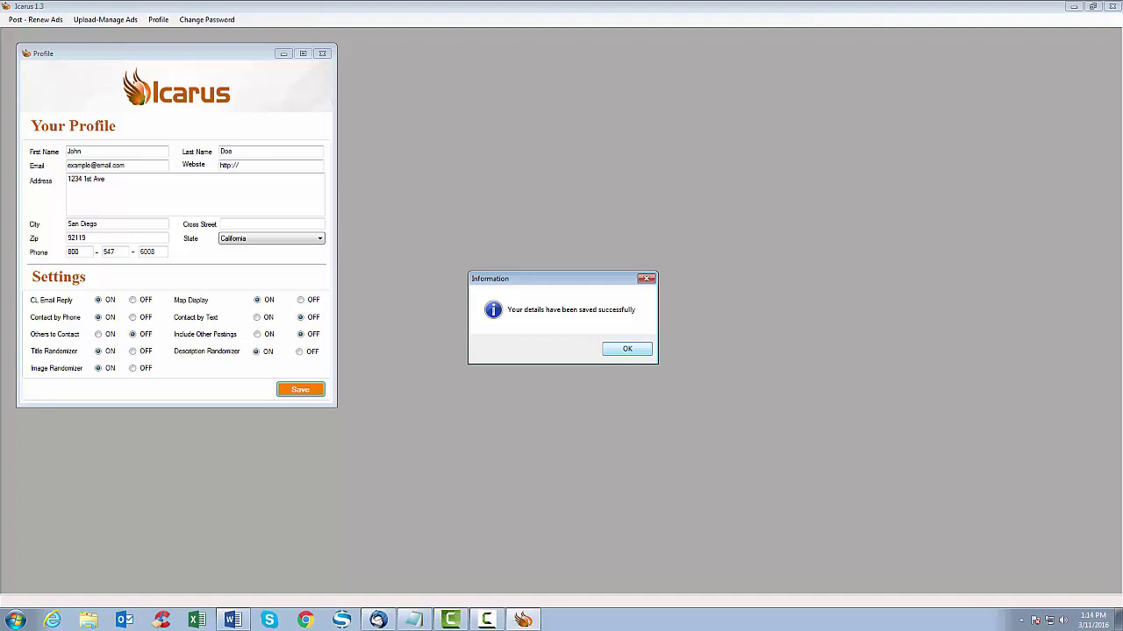
{"action": "key", "text": "Return"}
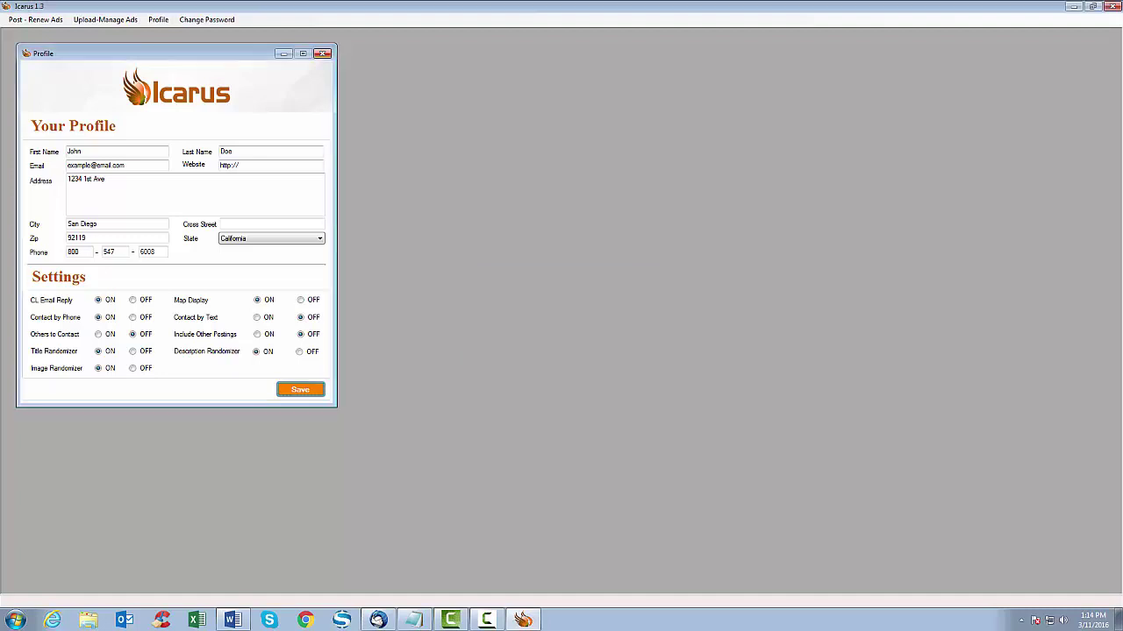
{"action": "key", "text": "alt+F4"}
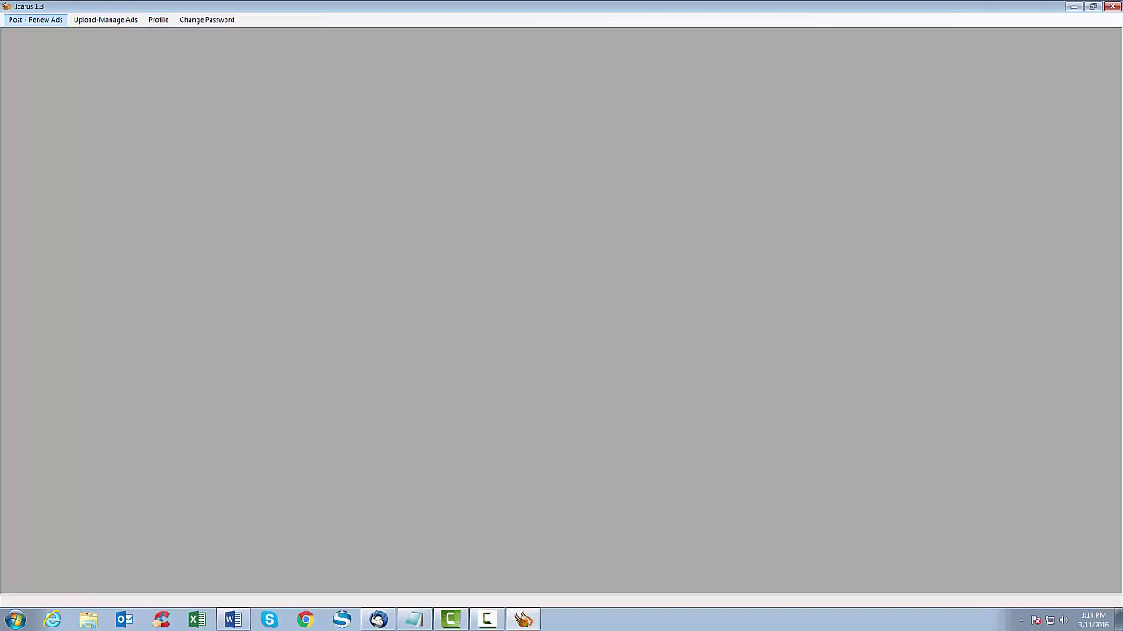
- Open Ads Posting under Post - Renew Ads, dismiss the empty-queue alert, and show Renew Ads
{"action": "left_click", "coordinate": [35, 20]}
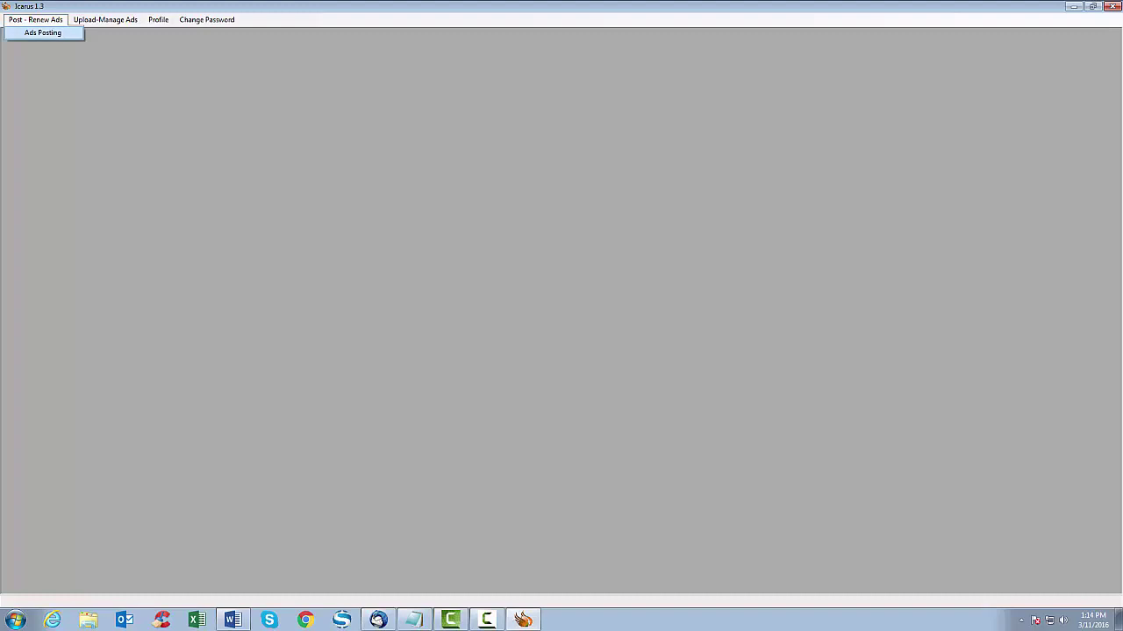
{"action": "left_click", "coordinate": [43, 32]}
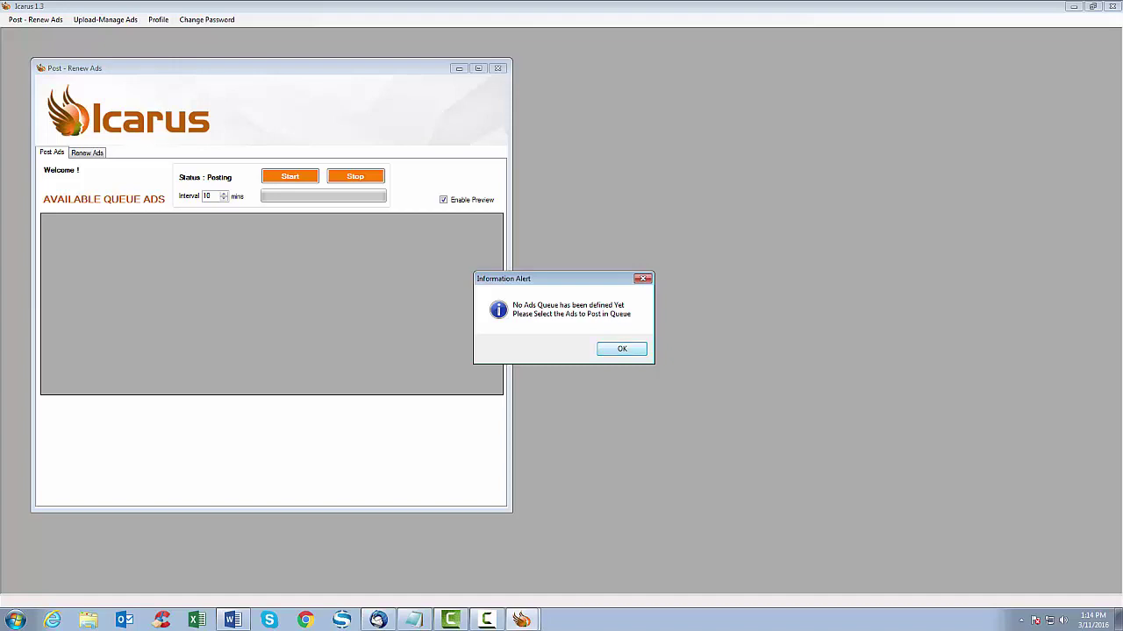
{"action": "key", "text": "Return"}
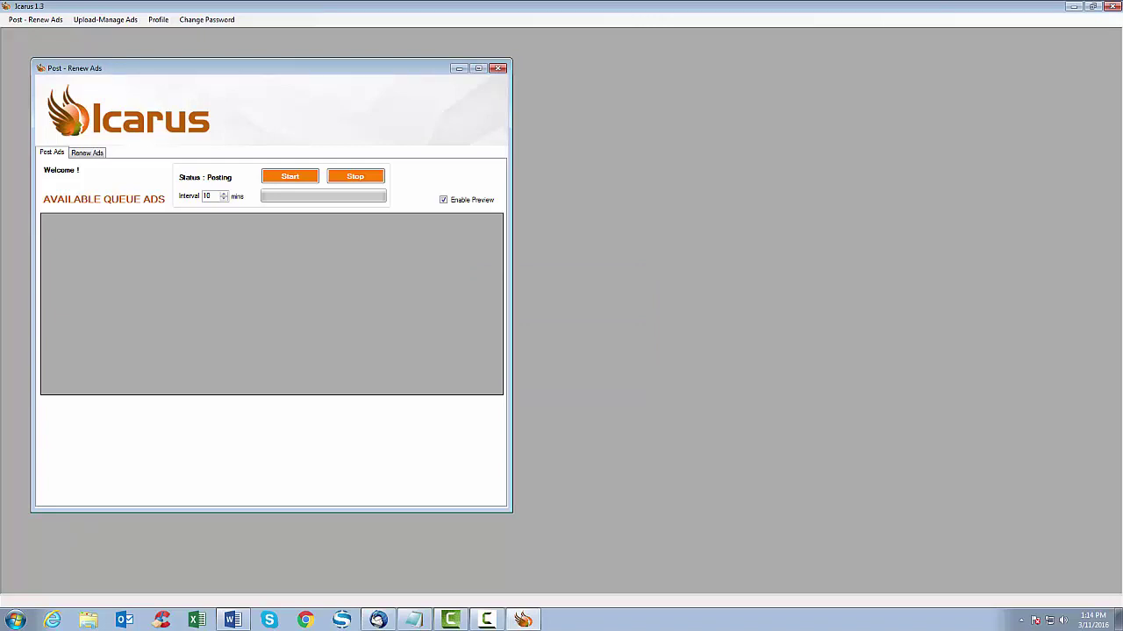
{"action": "left_click", "coordinate": [87, 152]}
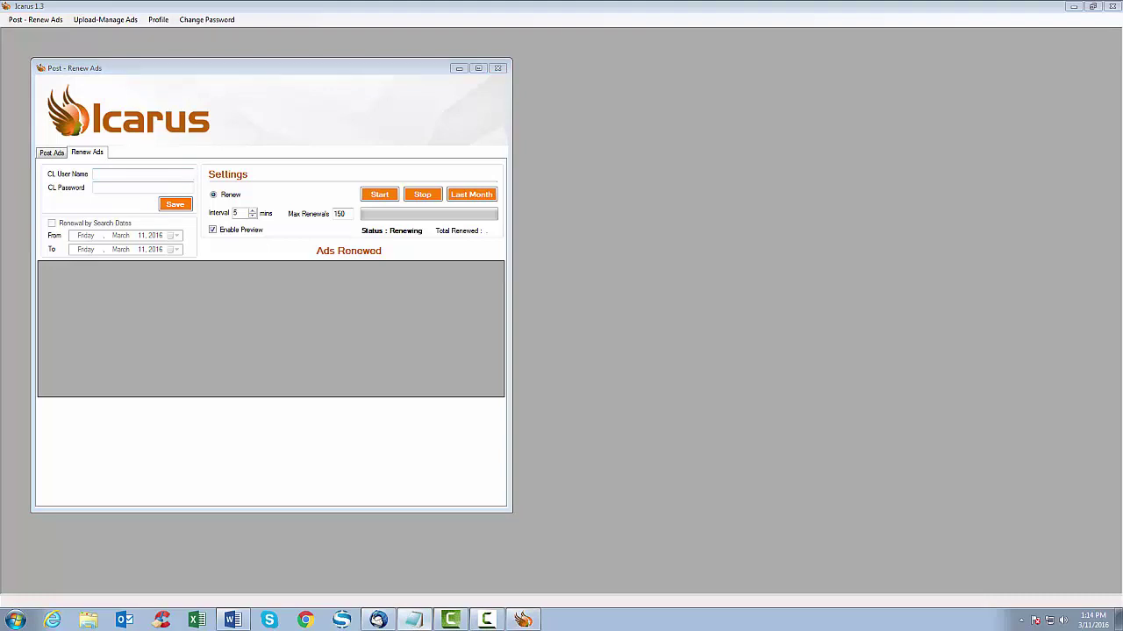
- Paste the Craigslist account e-mail and password and save the renewal login details
{"action": "key", "text": "ctrl+v"}
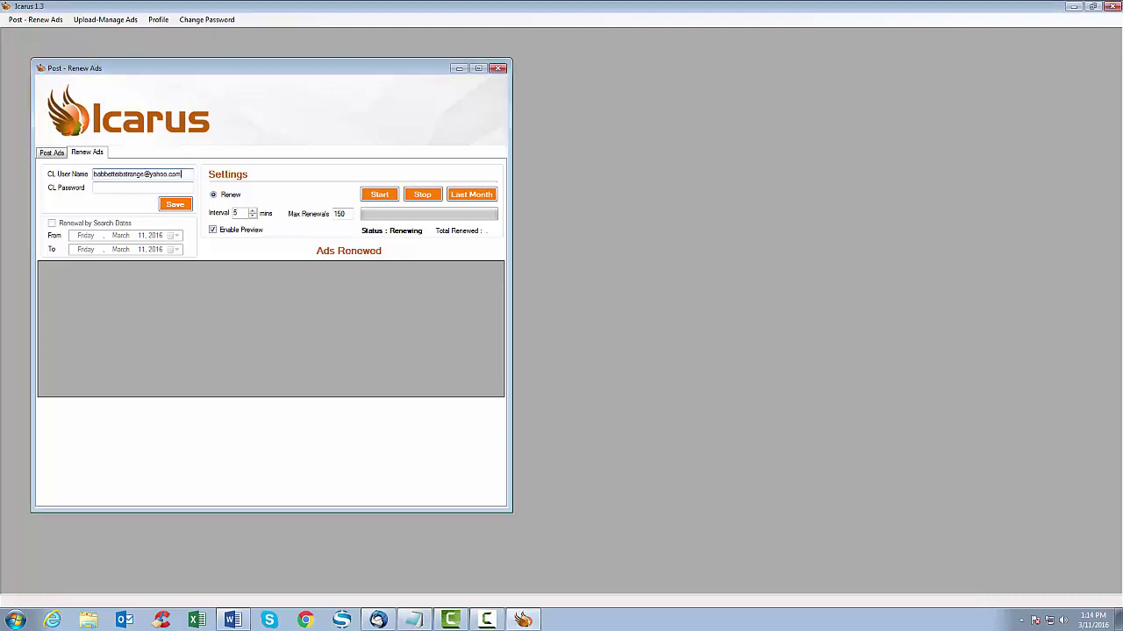
{"action": "key", "text": "alt+Tab"}
{"action": "key", "text": "ctrl+v"}
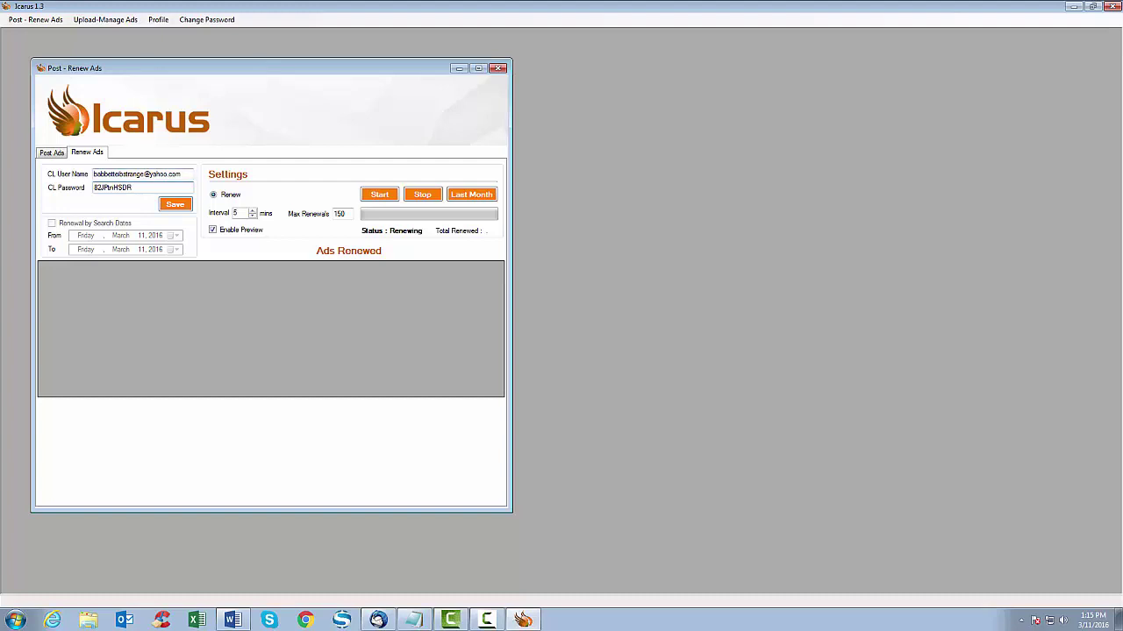
{"action": "left_click", "coordinate": [175, 204]}
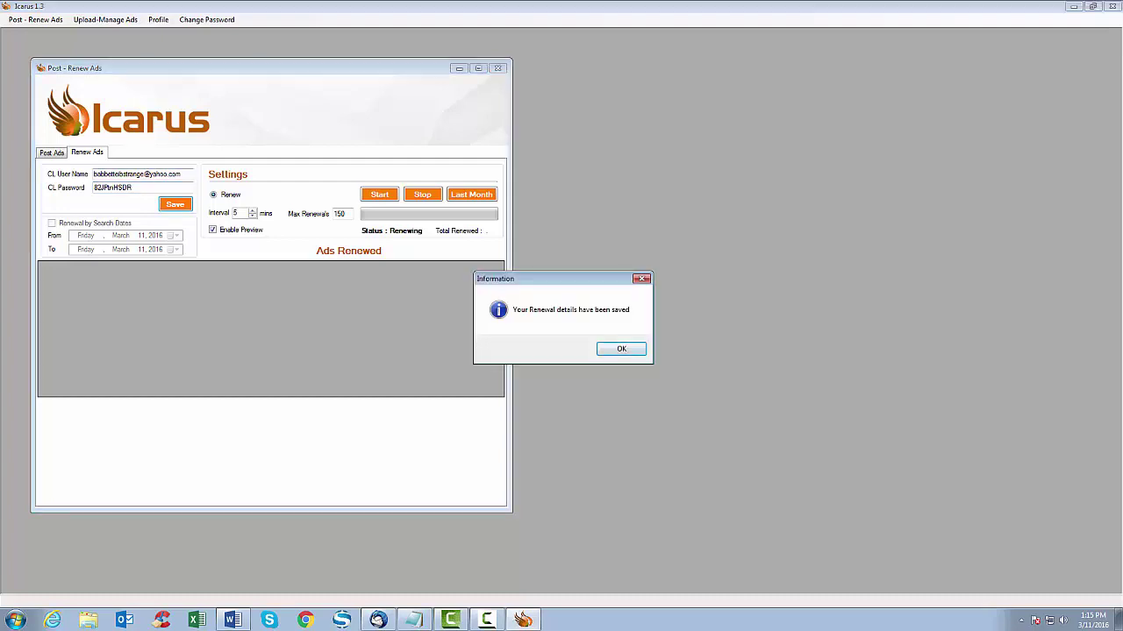
{"action": "left_click", "coordinate": [621, 348]}
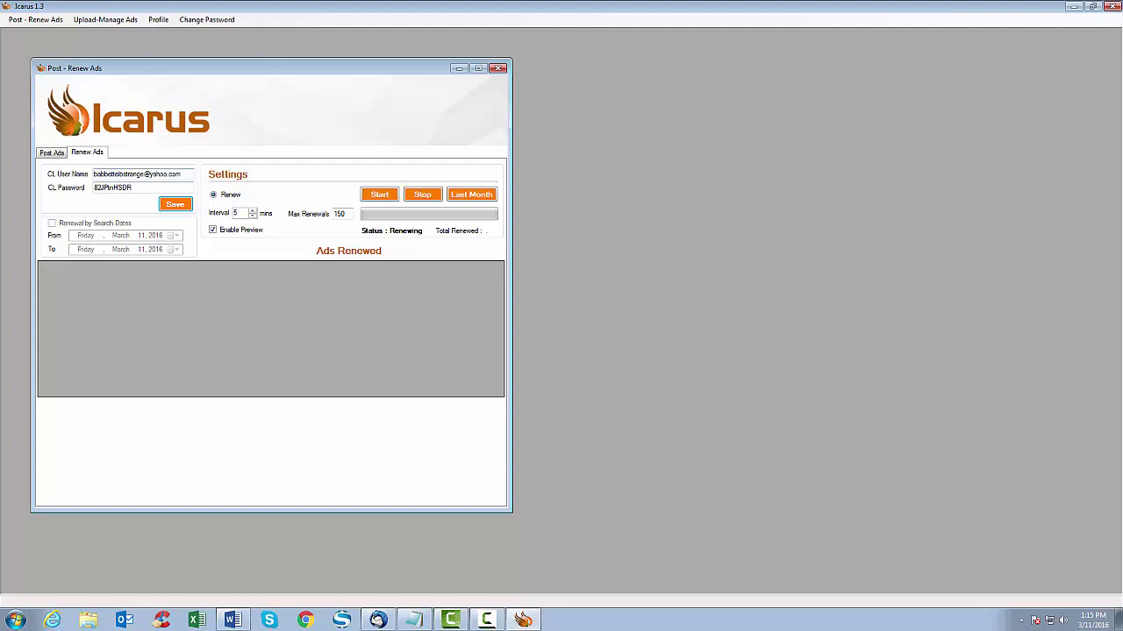
- Run the renewal of the existing ad and set the renewal interval to 3 minutes
{"action": "left_click", "coordinate": [133, 173]}
{"action": "left_click", "coordinate": [133, 174]}
{"action": "key", "text": "Return"}
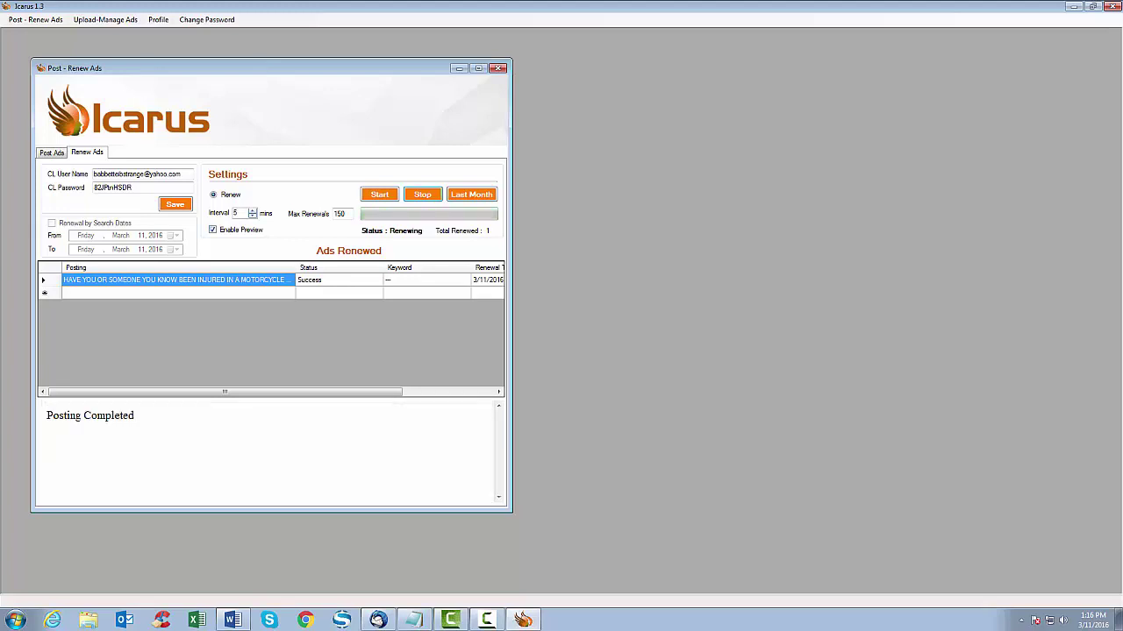
{"action": "left_click", "coordinate": [252, 210]}
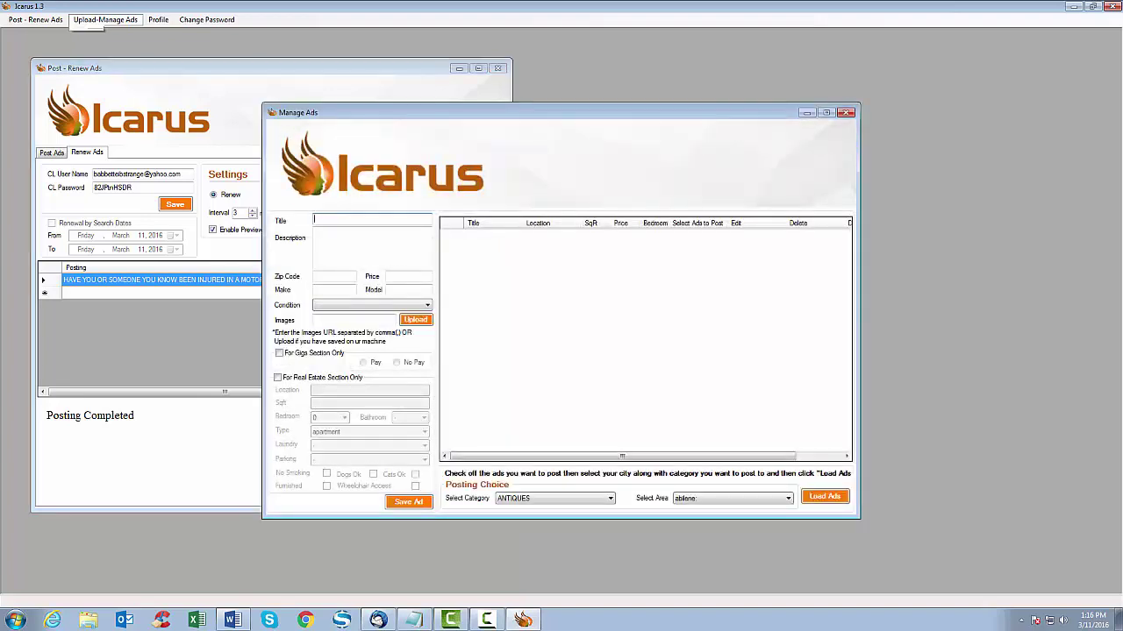
- Enter ad title 'Queen Mattress, Brand New', description 'White, New, Very comfortable', zip 52115, price 300
{"action": "left_click", "coordinate": [847, 112]}
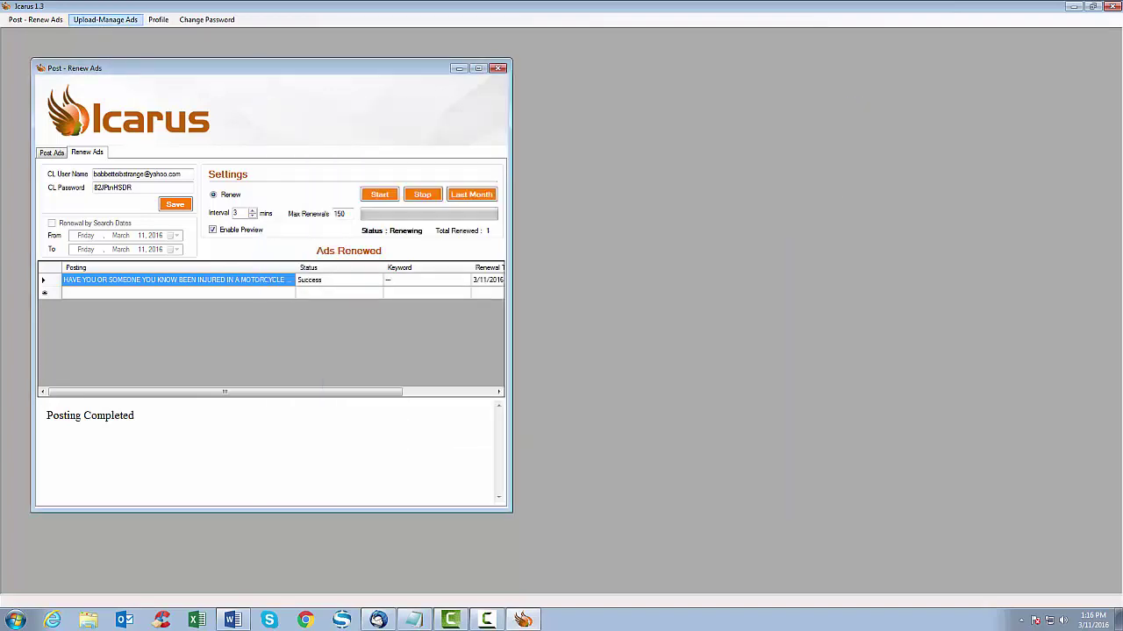
{"action": "left_click", "coordinate": [105, 19]}
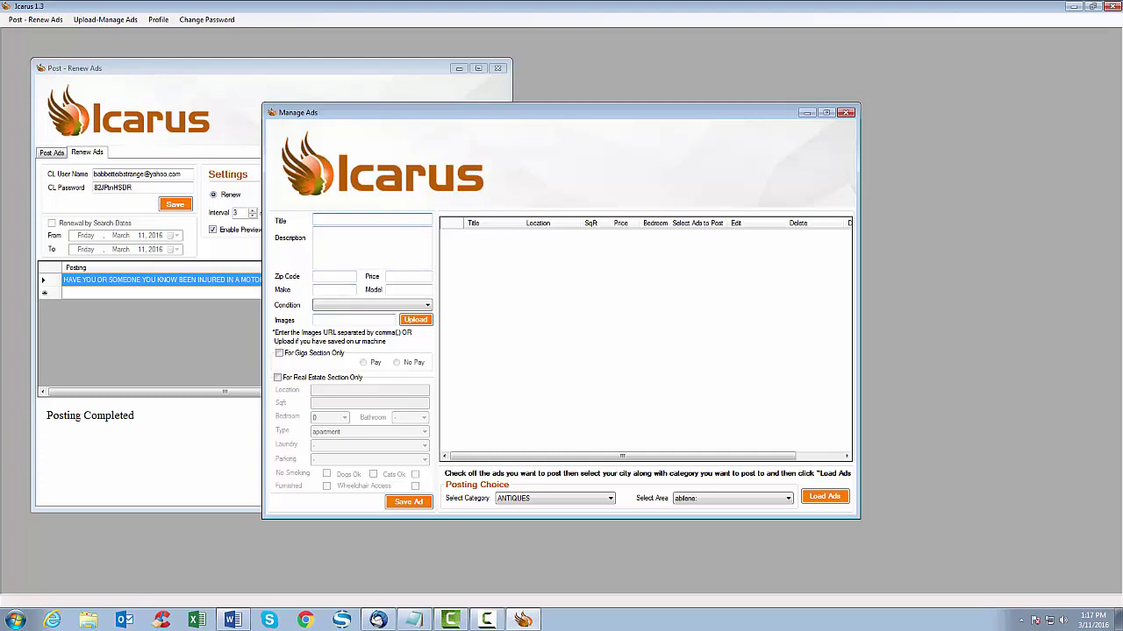
{"action": "type", "text": "Queen Mattress, Brand New!"}
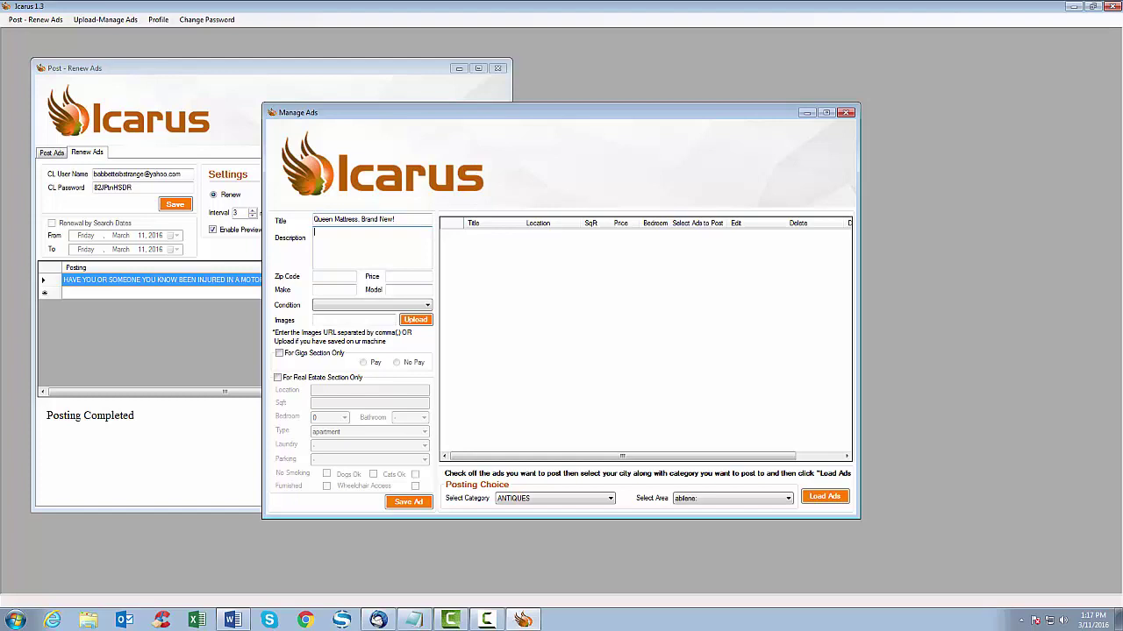
{"action": "type", "text": "White, New, Very comfortable!"}
{"action": "left_click", "coordinate": [334, 277]}
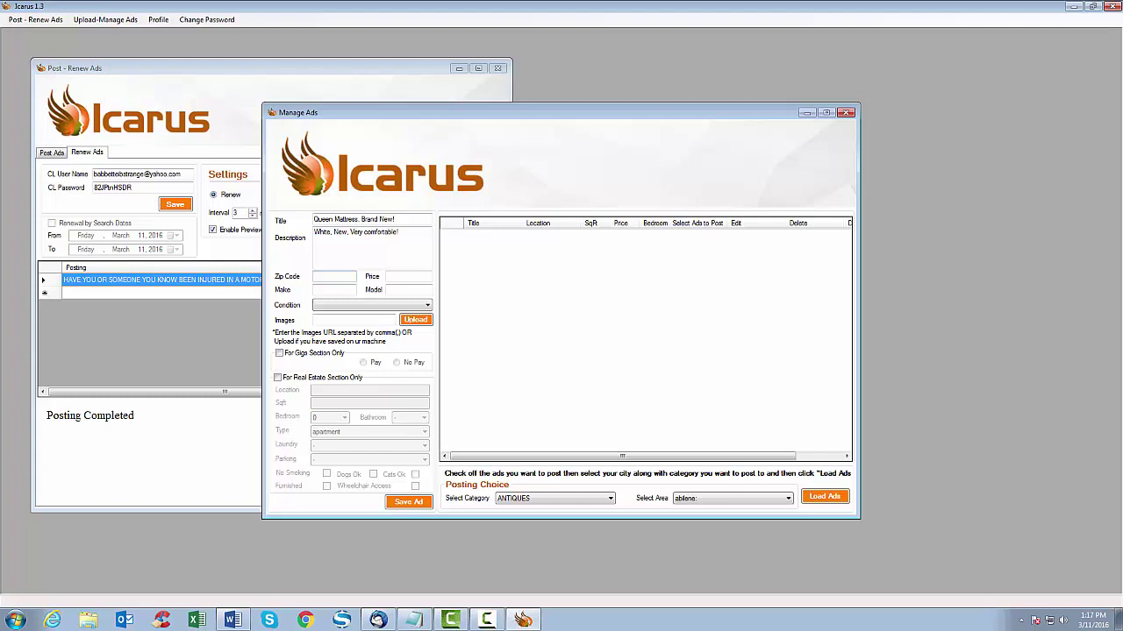
{"action": "type", "text": "52115"}
{"action": "left_click", "coordinate": [408, 277]}
{"action": "type", "text": "300"}
- Set the mattress make to Serta, model Sleeper, and condition New
{"action": "left_click", "coordinate": [315, 290]}
{"action": "type", "text": "Serta"}
{"action": "left_click", "coordinate": [408, 289]}
{"action": "type", "text": "Sleeper"}
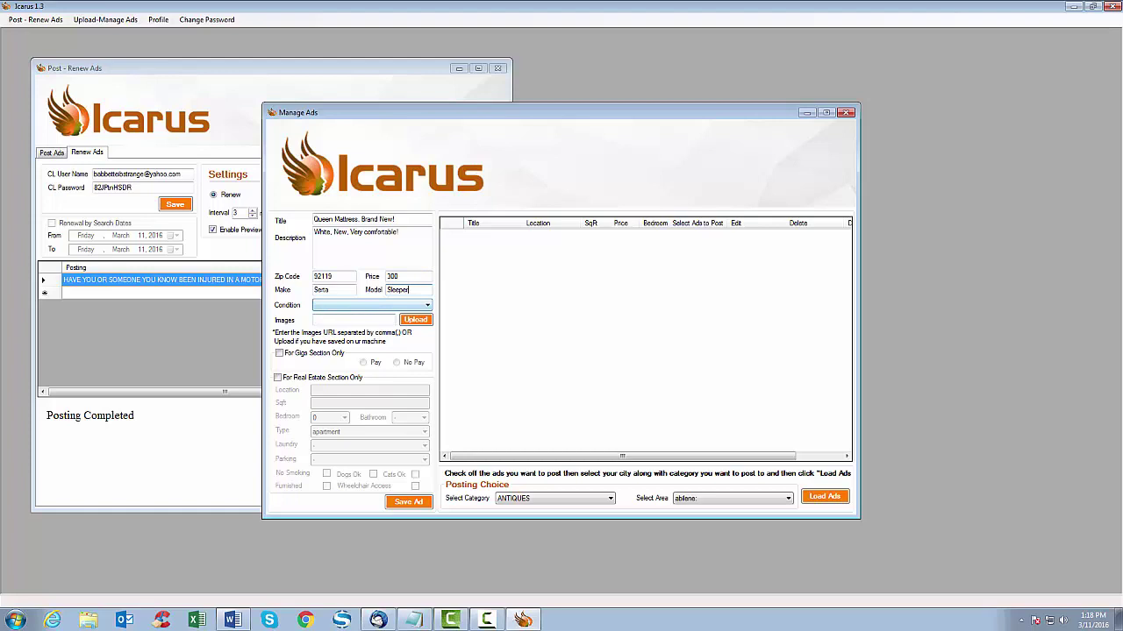
{"action": "left_click", "coordinate": [371, 304]}
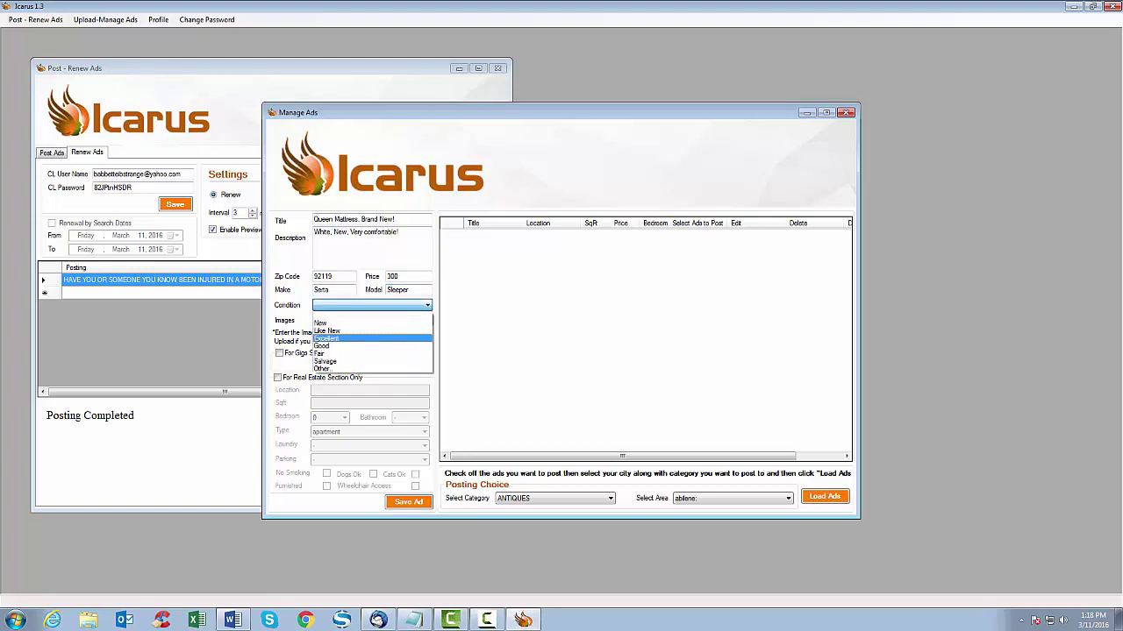
{"action": "key", "text": "Return"}
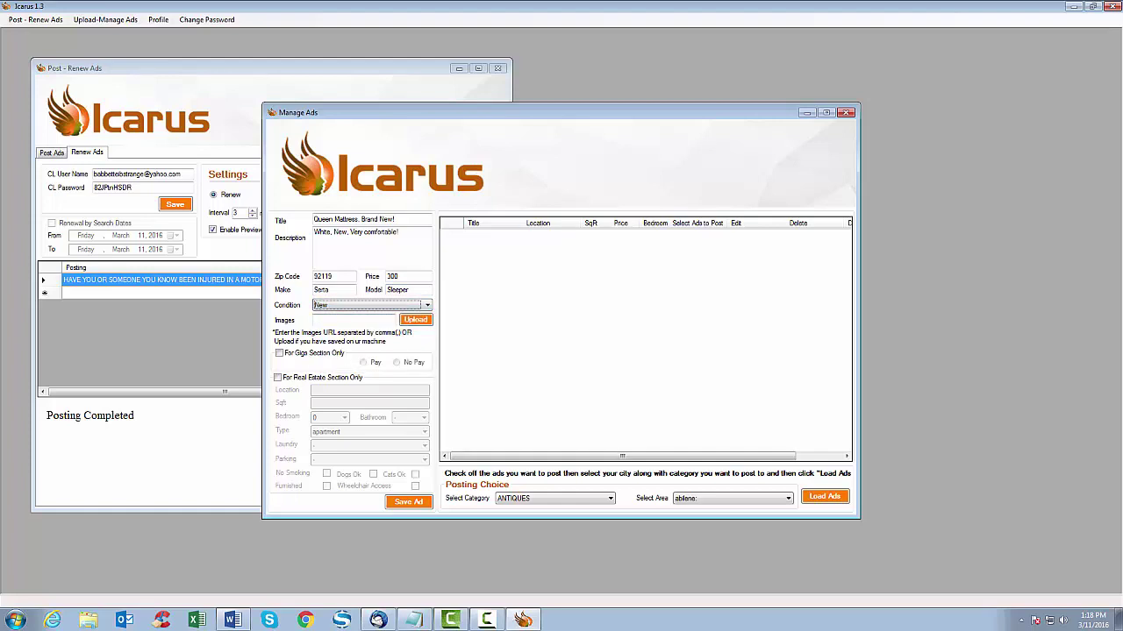
{"action": "key", "text": "Tab"}
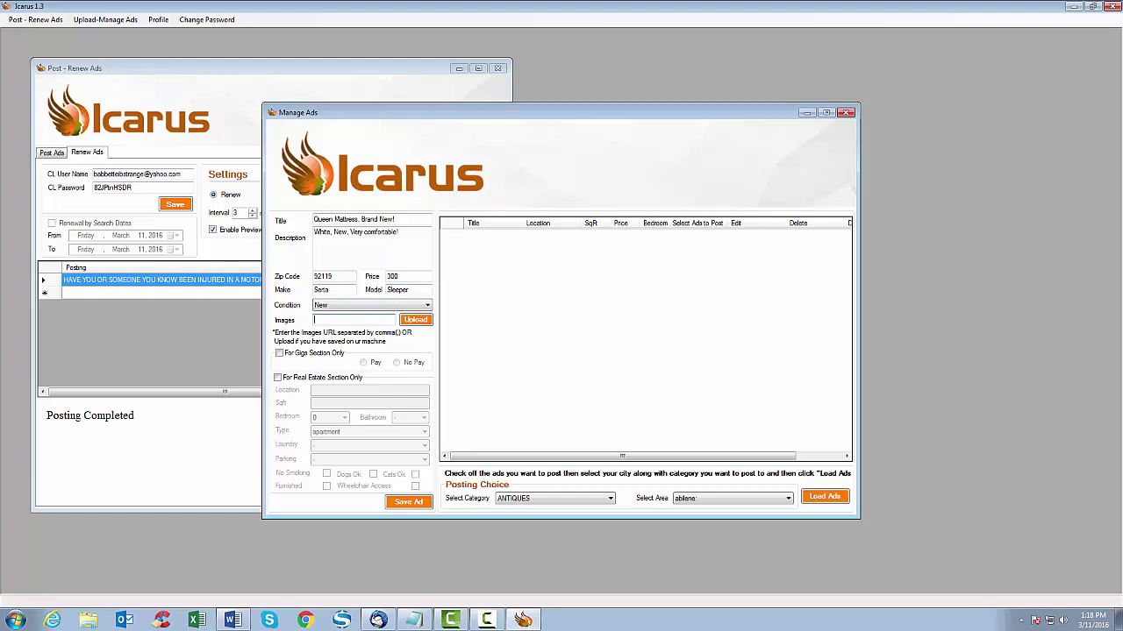
{"action": "key", "text": "Tab"}
{"action": "key", "text": "Return"}
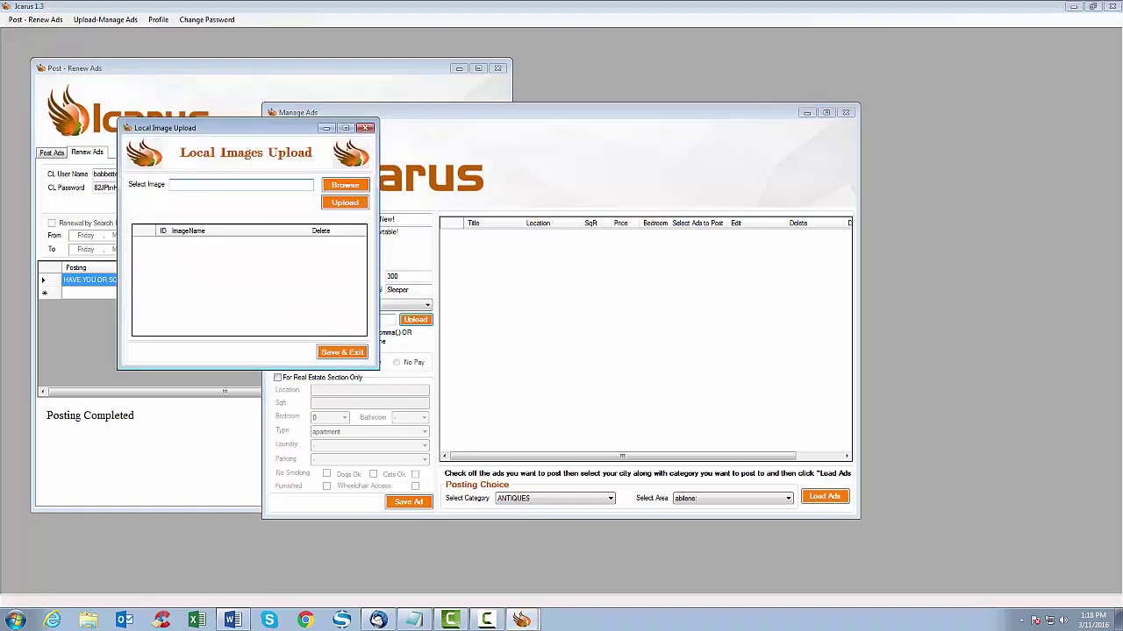
- Upload both mattress JPGs from the Images folder and Save & Exit to attach their URLs
{"action": "key", "text": "Tab"}
{"action": "key", "text": "Return"}
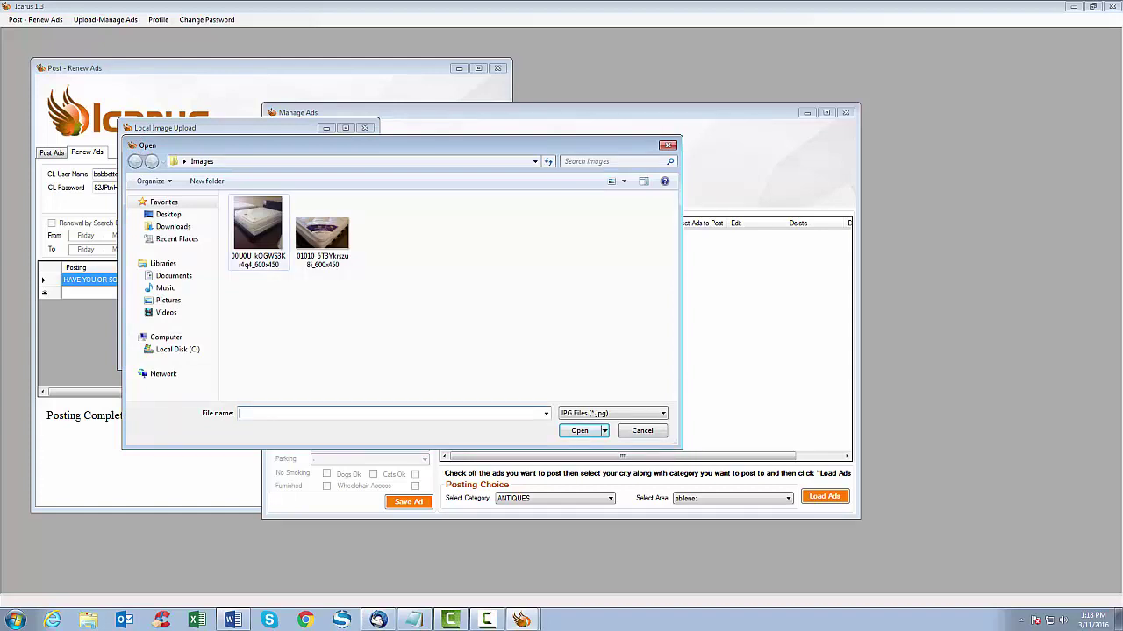
{"action": "left_click", "coordinate": [257, 230]}
{"action": "key", "text": "Return"}
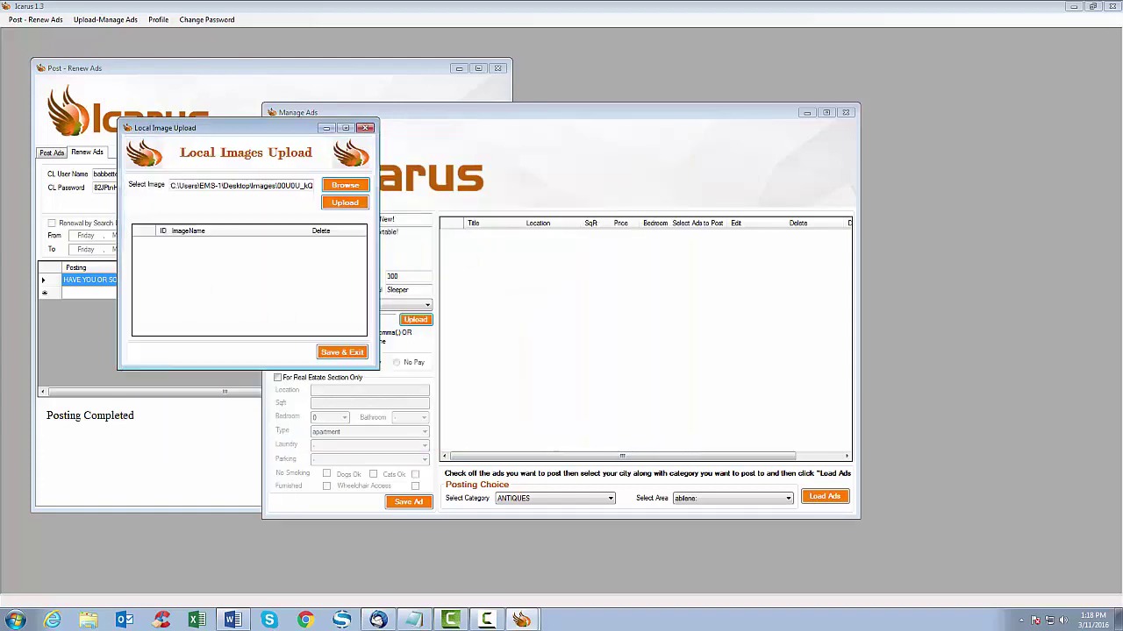
{"action": "key", "text": "Tab"}
{"action": "key", "text": "Return"}
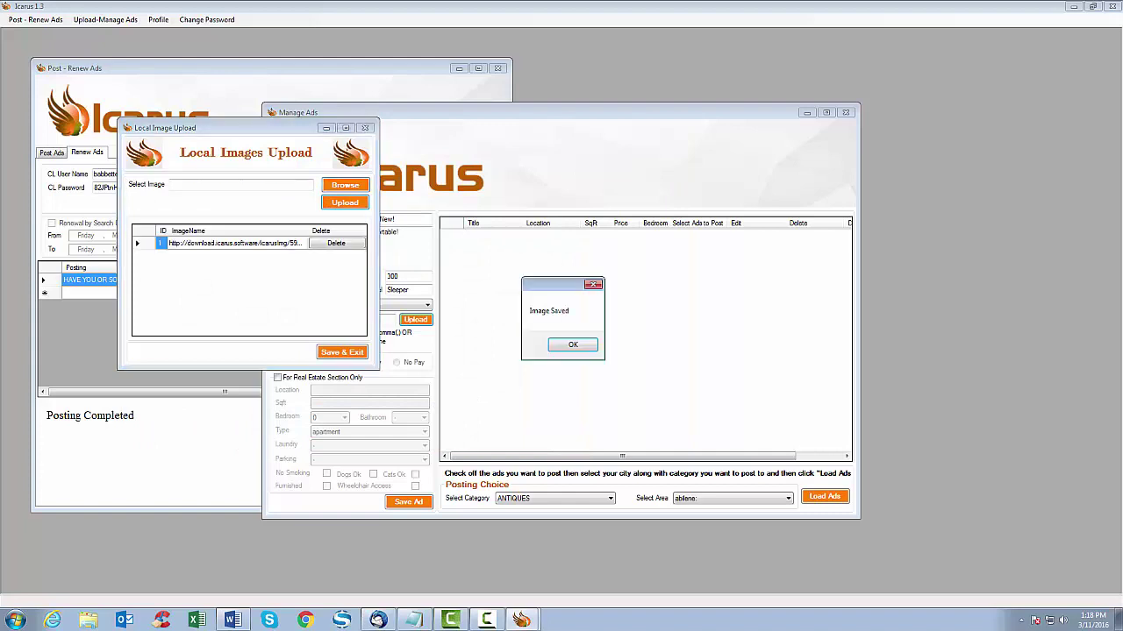
{"action": "key", "text": "Return"}
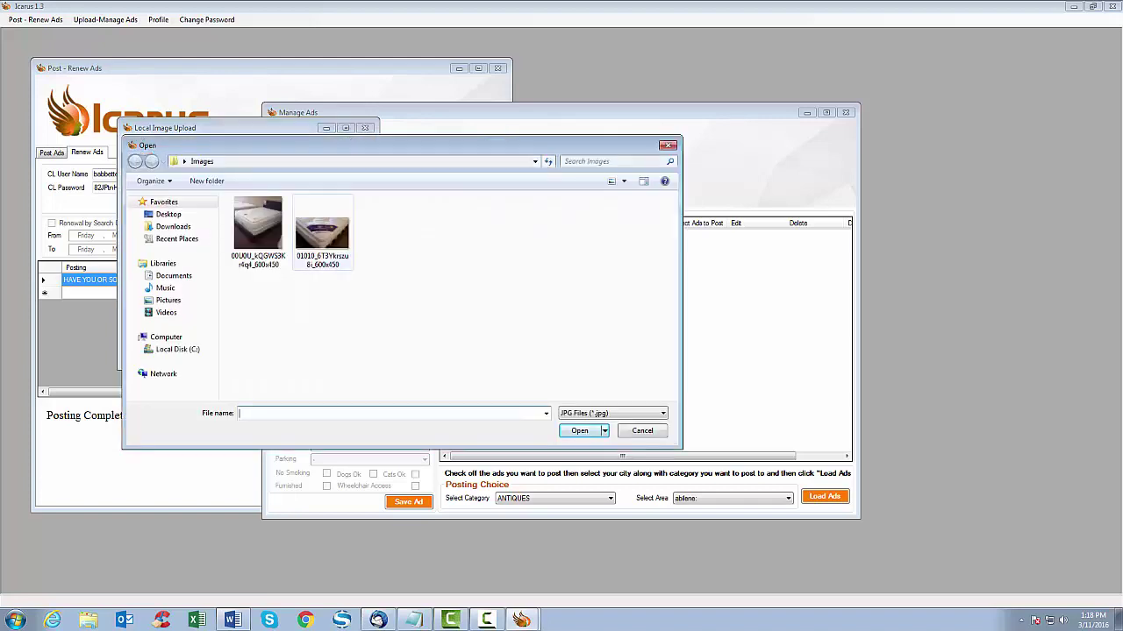
{"action": "double_click", "coordinate": [321, 233]}
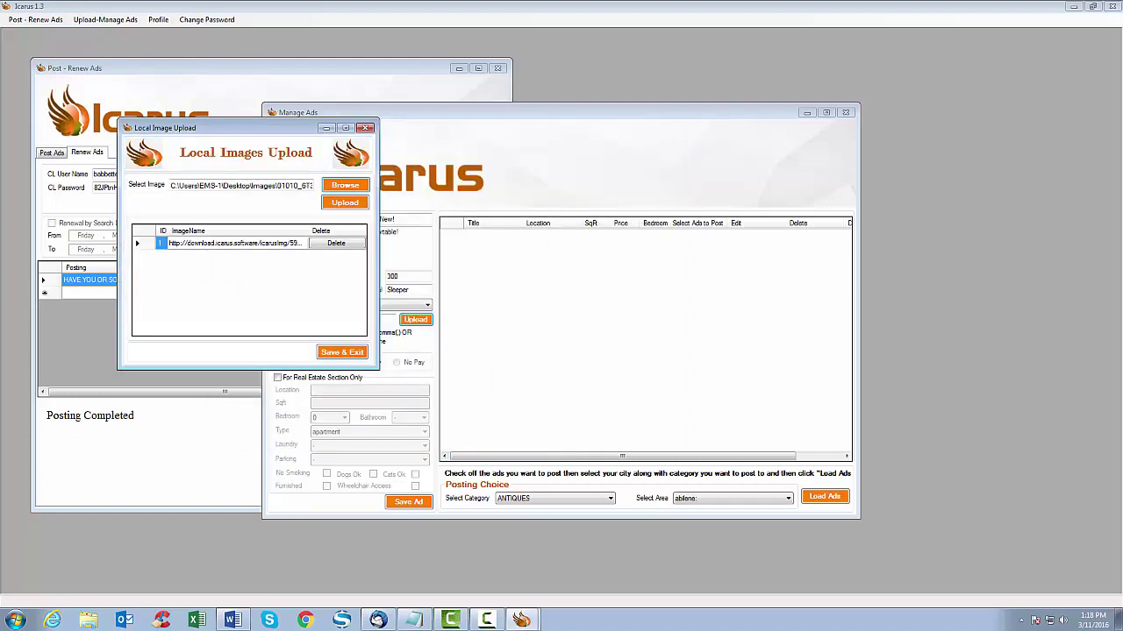
{"action": "left_click", "coordinate": [344, 203]}
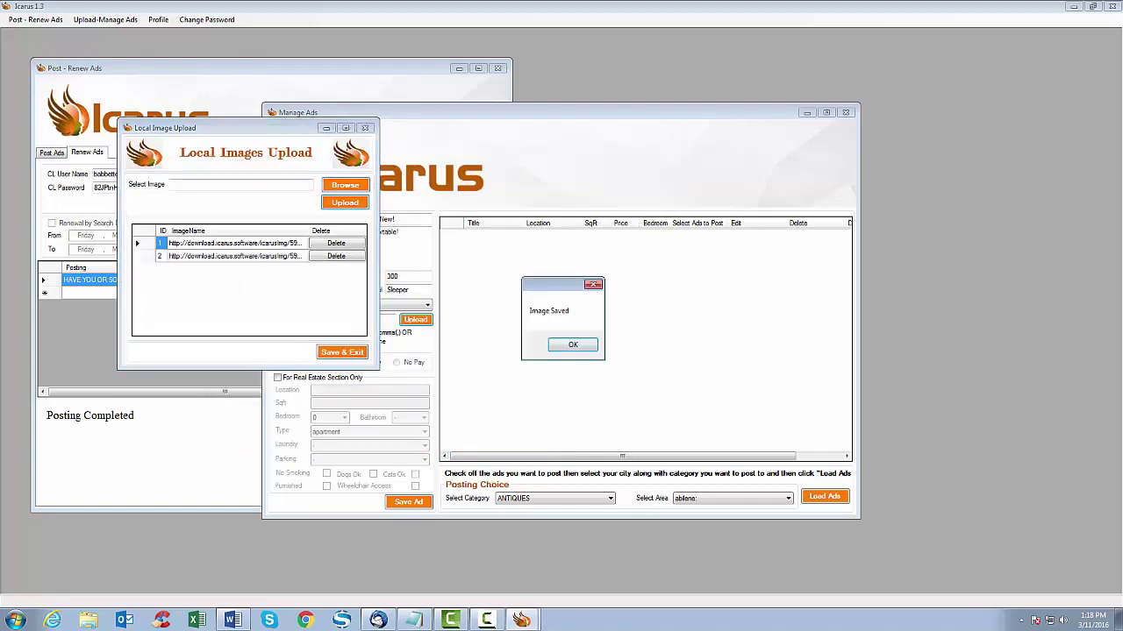
{"action": "key", "text": "Return"}
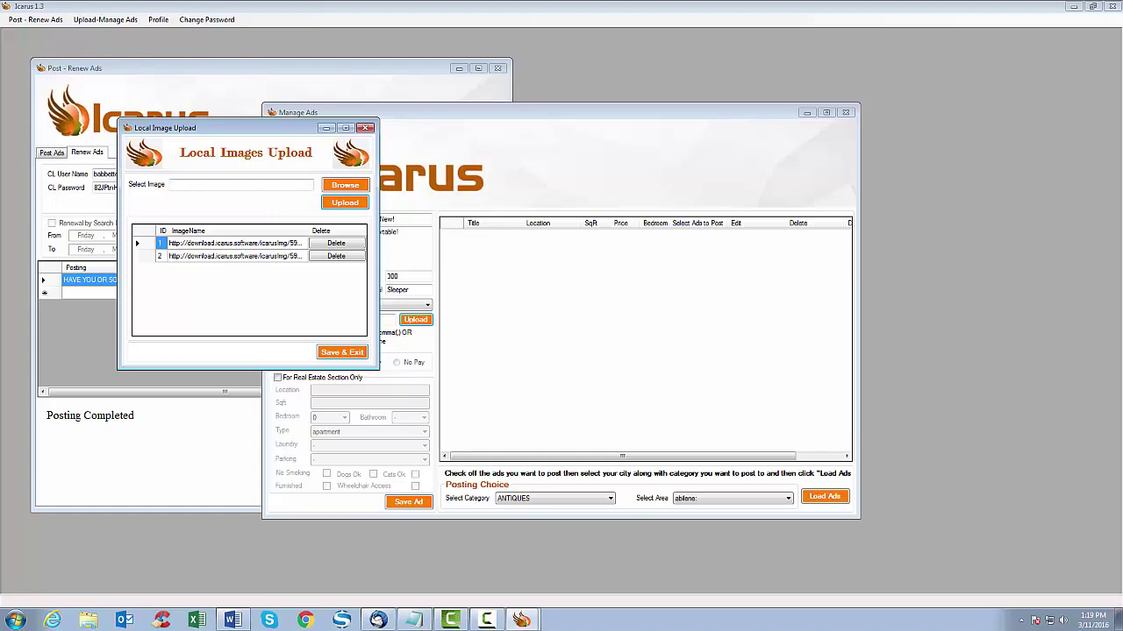
{"action": "key", "text": "Return"}
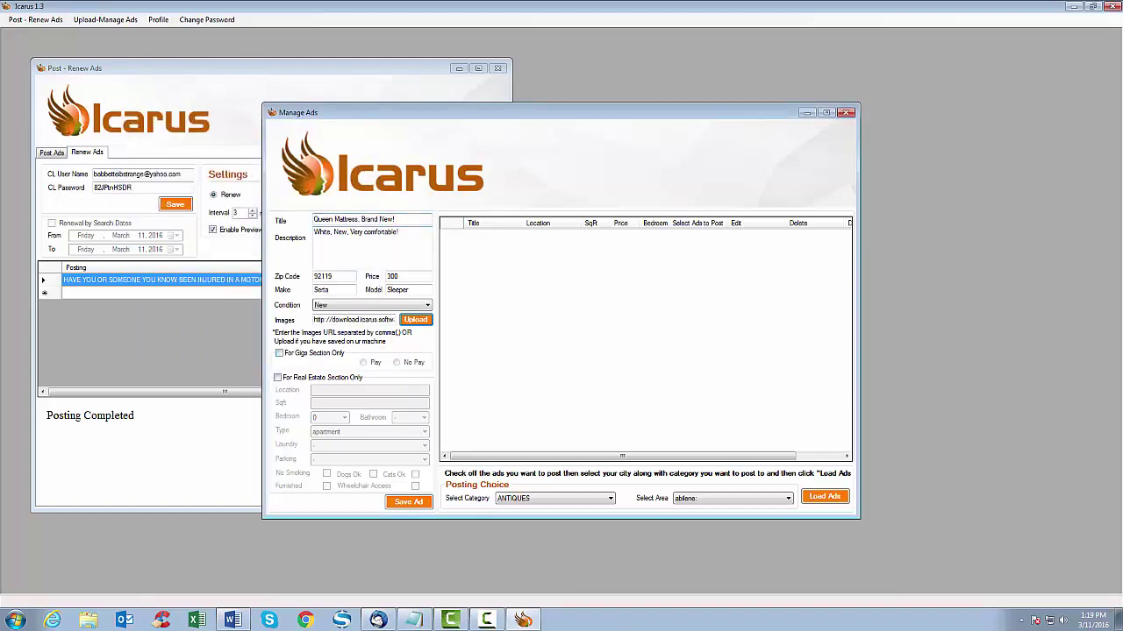
- Leave Gigs and Real Estate unchecked and save the 300-priced Queen Mattress ad to the list
{"action": "left_click", "coordinate": [279, 352]}
{"action": "left_click", "coordinate": [279, 352]}
{"action": "left_click", "coordinate": [278, 377]}
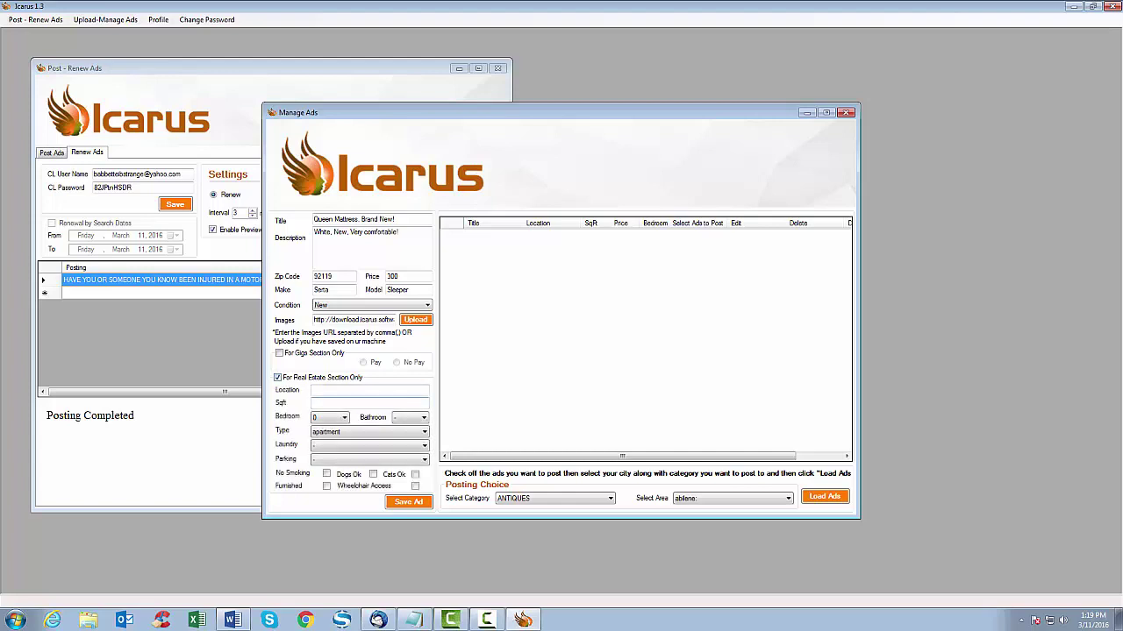
{"action": "left_click", "coordinate": [368, 402]}
{"action": "left_click", "coordinate": [278, 377]}
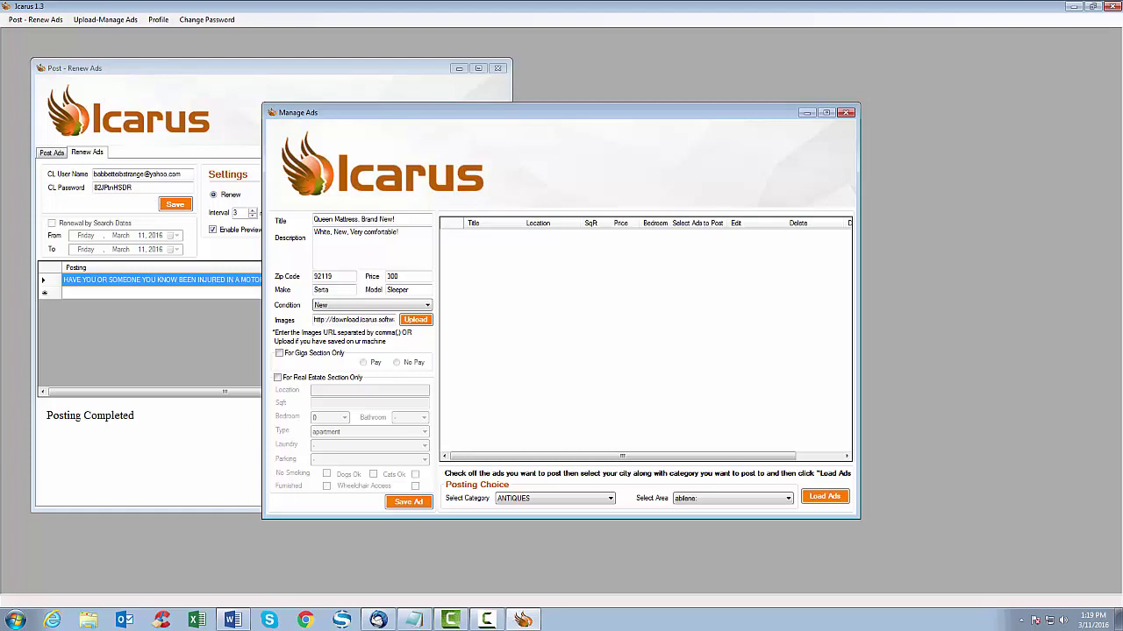
{"action": "left_click", "coordinate": [407, 502]}
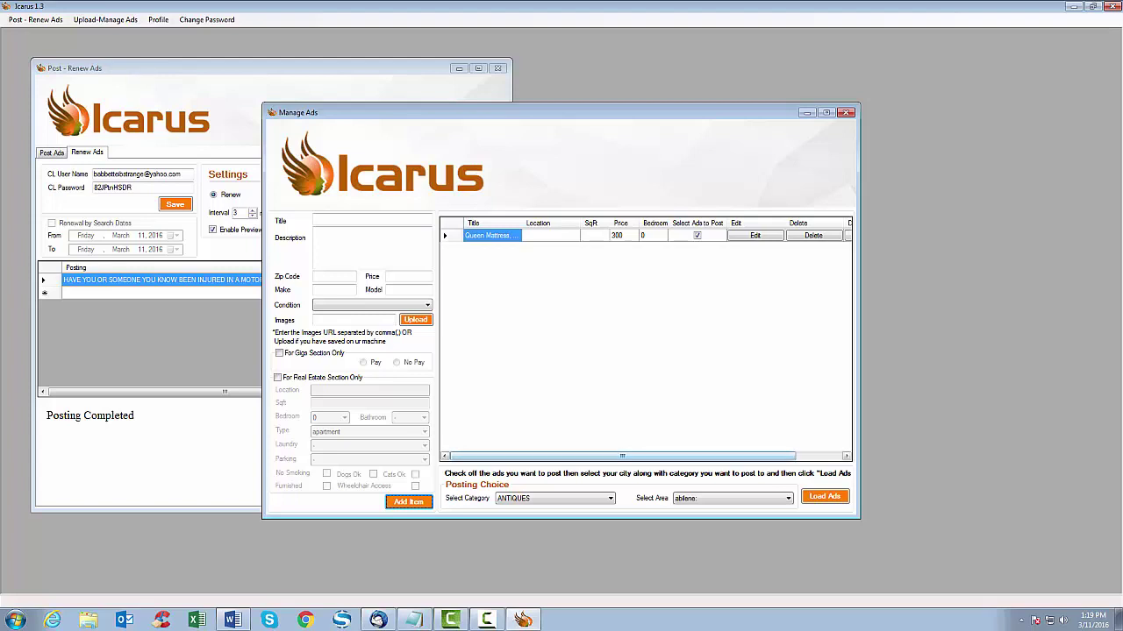
{"action": "scroll", "coordinate": [645, 333], "scroll_direction": "right", "scroll_amount": 2}
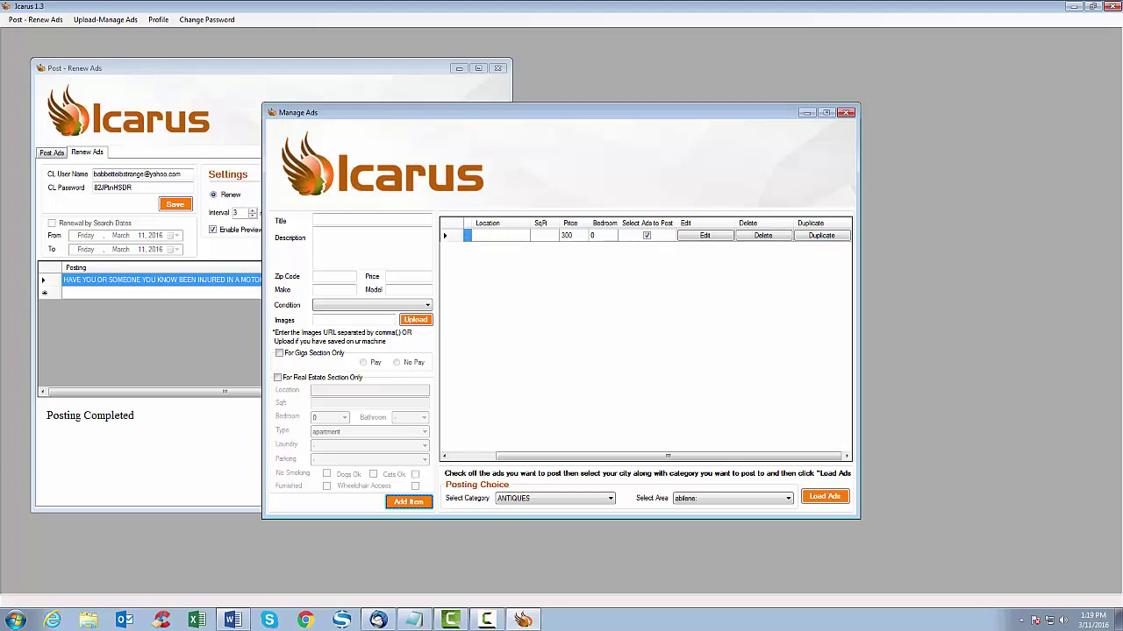
- Append 'Call today.' to the Queen Mattress ad's description and save the updated ad
{"action": "left_click", "coordinate": [705, 235]}
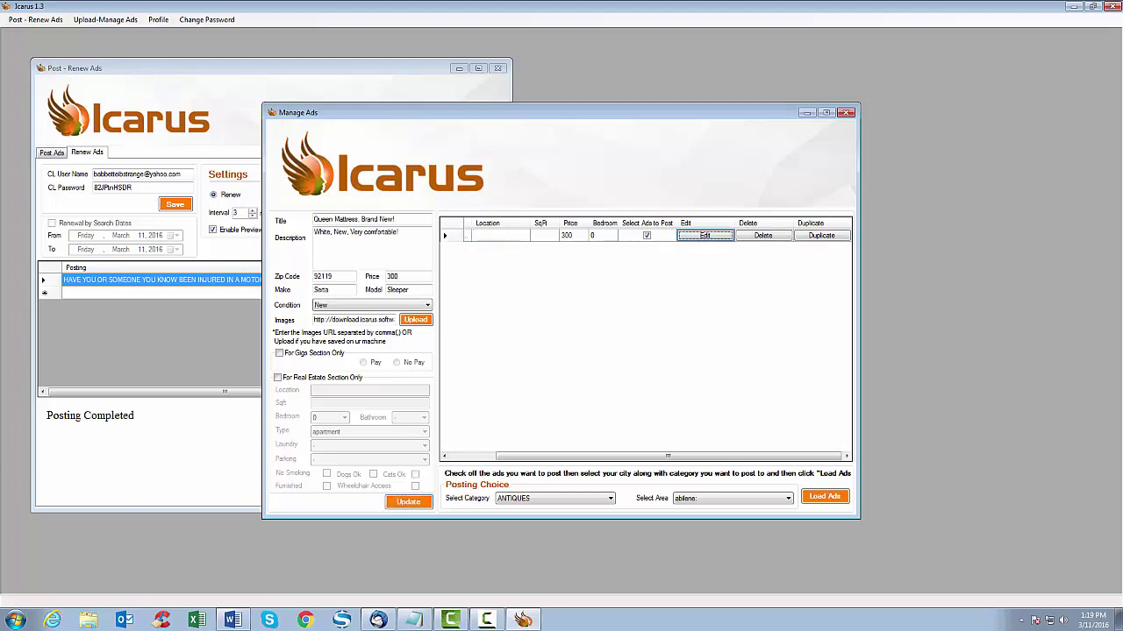
{"action": "left_click", "coordinate": [399, 231]}
{"action": "type", "text": "Call today."}
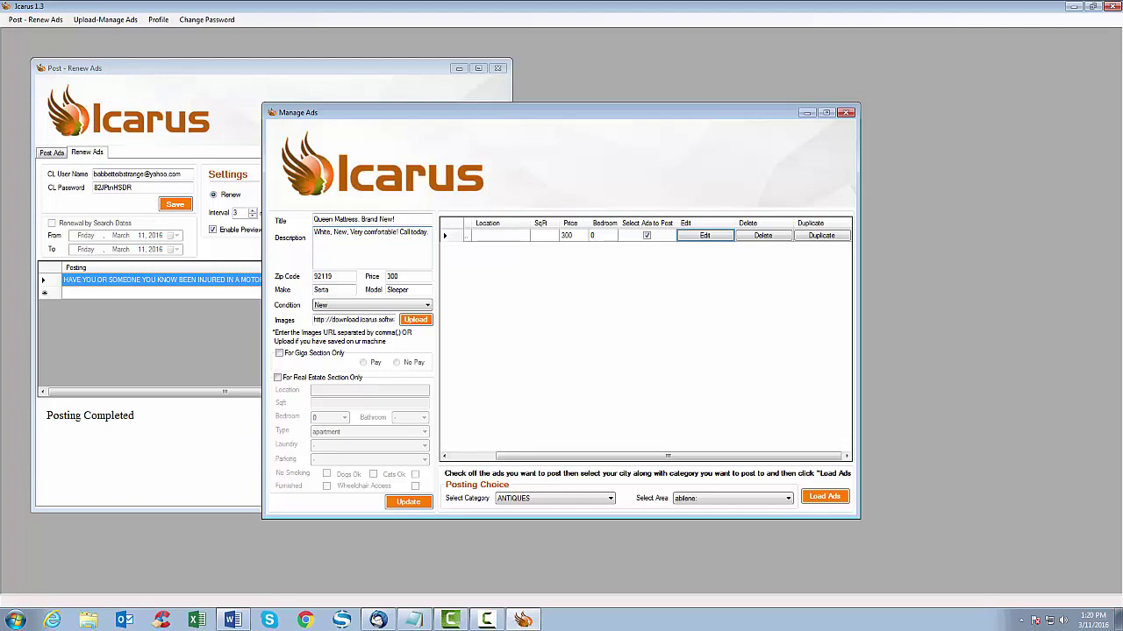
{"action": "left_click", "coordinate": [408, 502]}
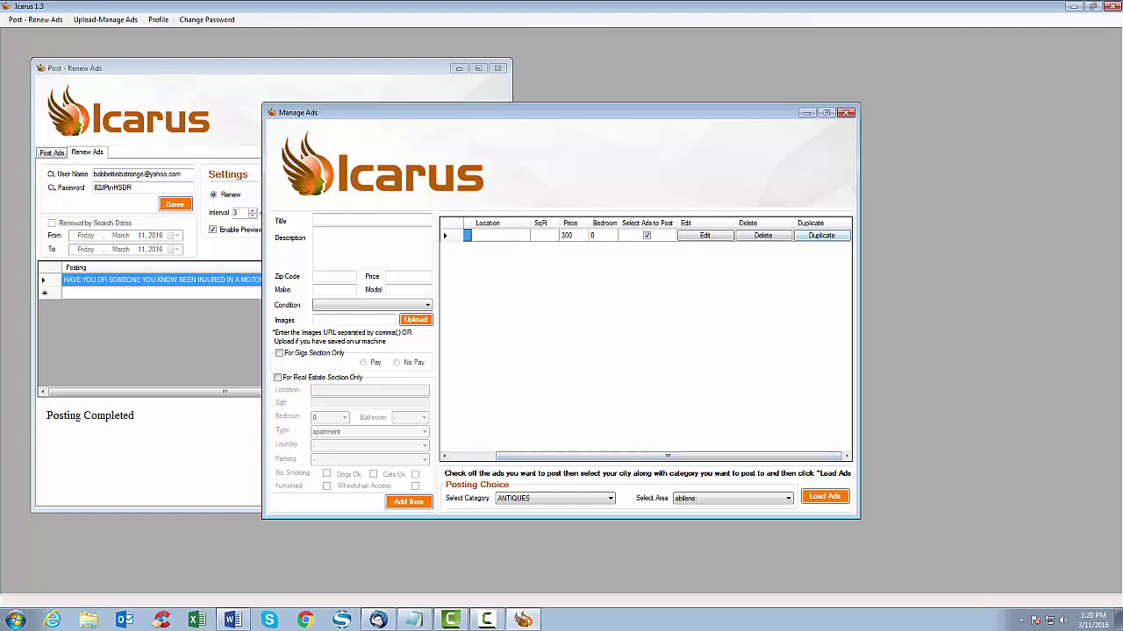
- Duplicate the Queen Mattress ad and load the second copy into the form, ready to edit its title
{"action": "key", "text": "Return"}
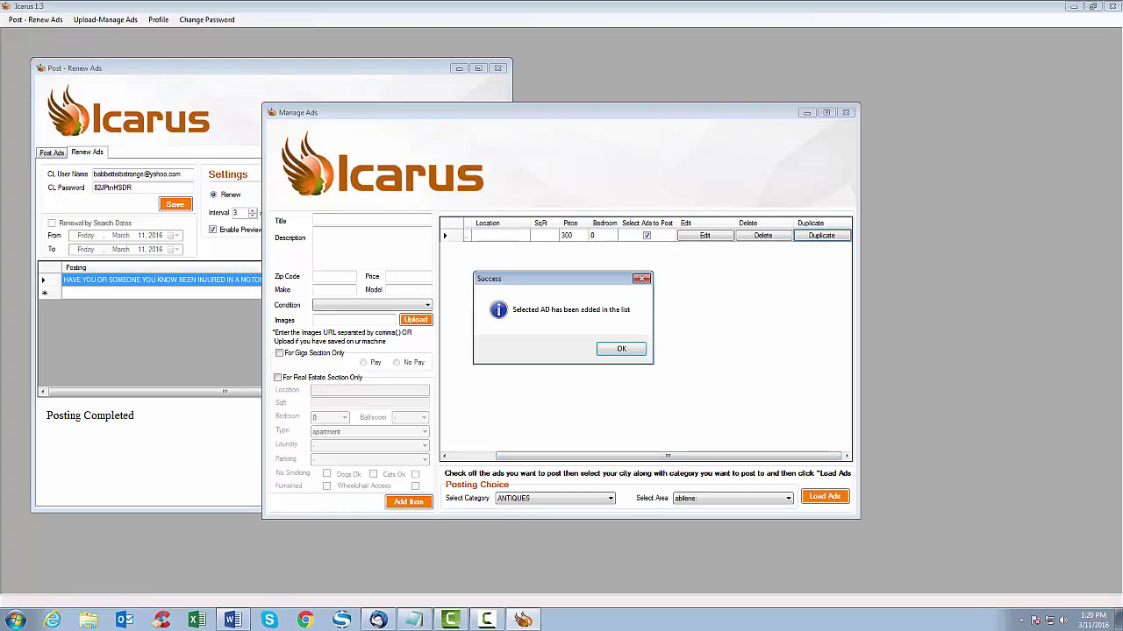
{"action": "key", "text": "Return"}
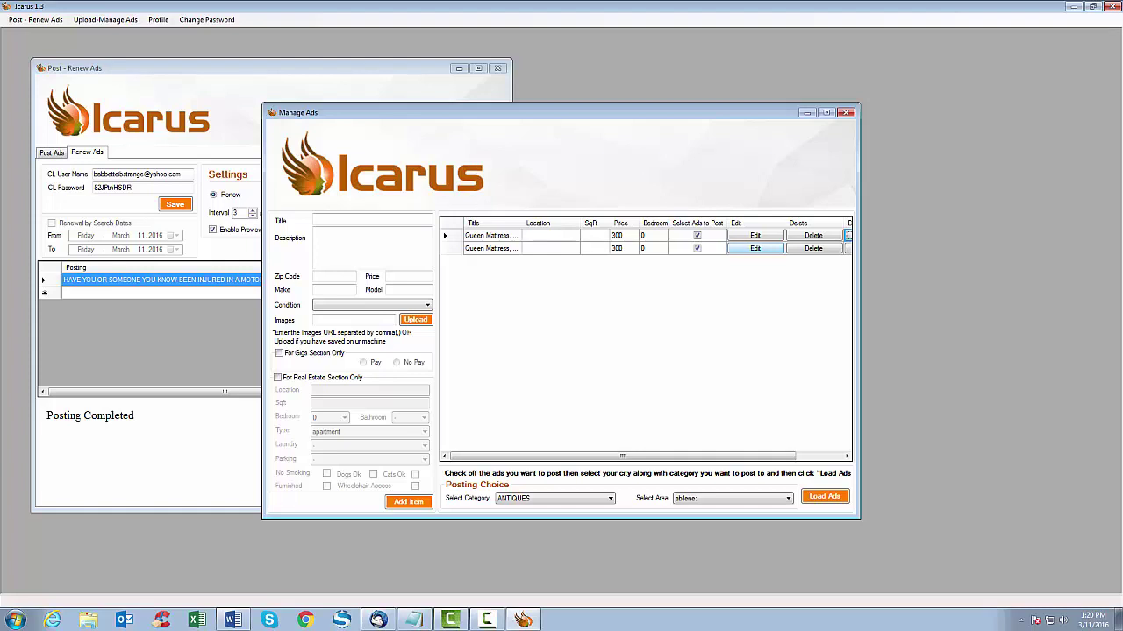
{"action": "left_click", "coordinate": [754, 248]}
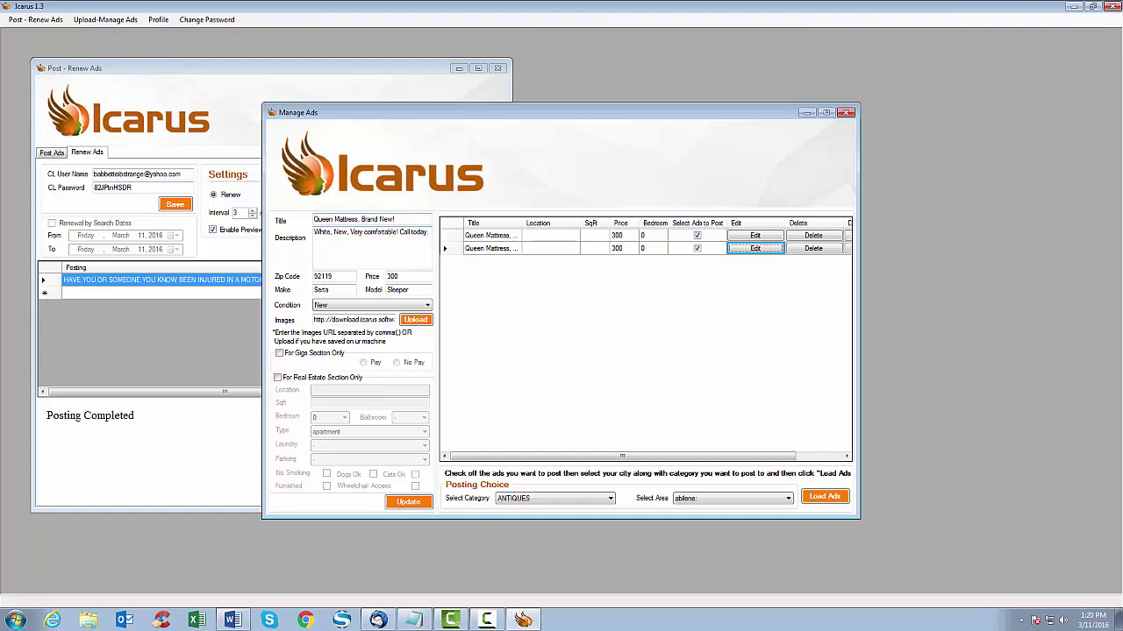
{"action": "left_click", "coordinate": [395, 219]}
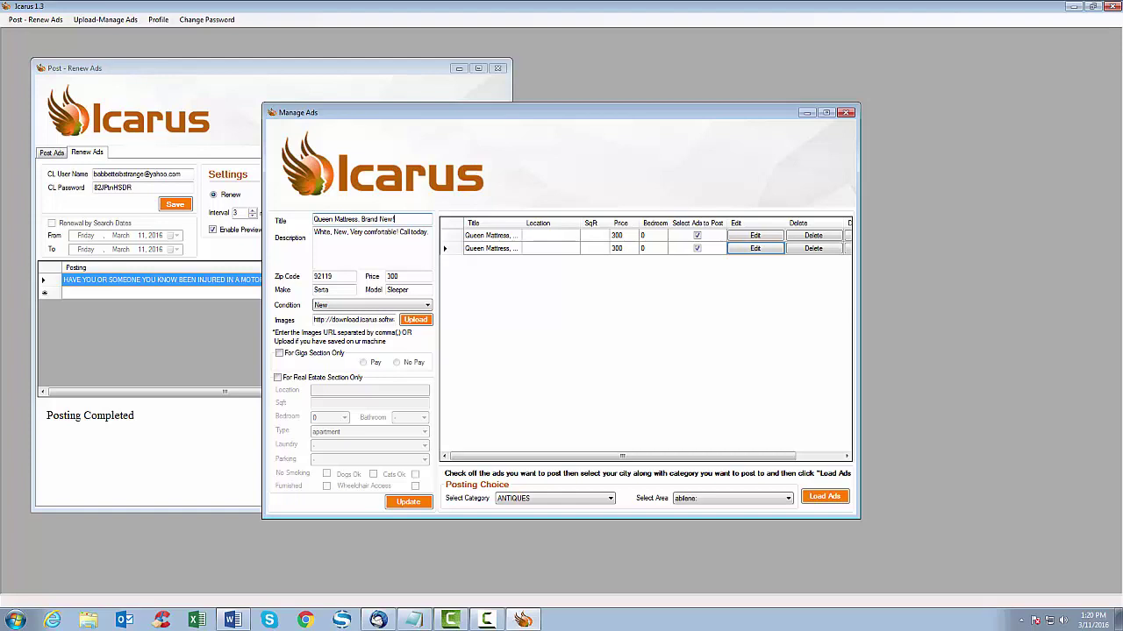
- Retitle the copy 'Brand New Queen Mattress', set its description to 'Very comfortable! For sale, call Ioday.', and save it
{"action": "left_click_drag", "start_coordinate": [395, 219], "coordinate": [314, 219]}
{"action": "type", "text": "Brand"}
{"action": "key", "text": "BackSpace"}
{"action": "key", "text": "BackSpace"}
{"action": "key", "text": "BackSpace"}
{"action": "key", "text": "BackSpace"}
{"action": "type", "text": "rand New Queen Mattress"}
{"action": "key", "text": "Tab"}
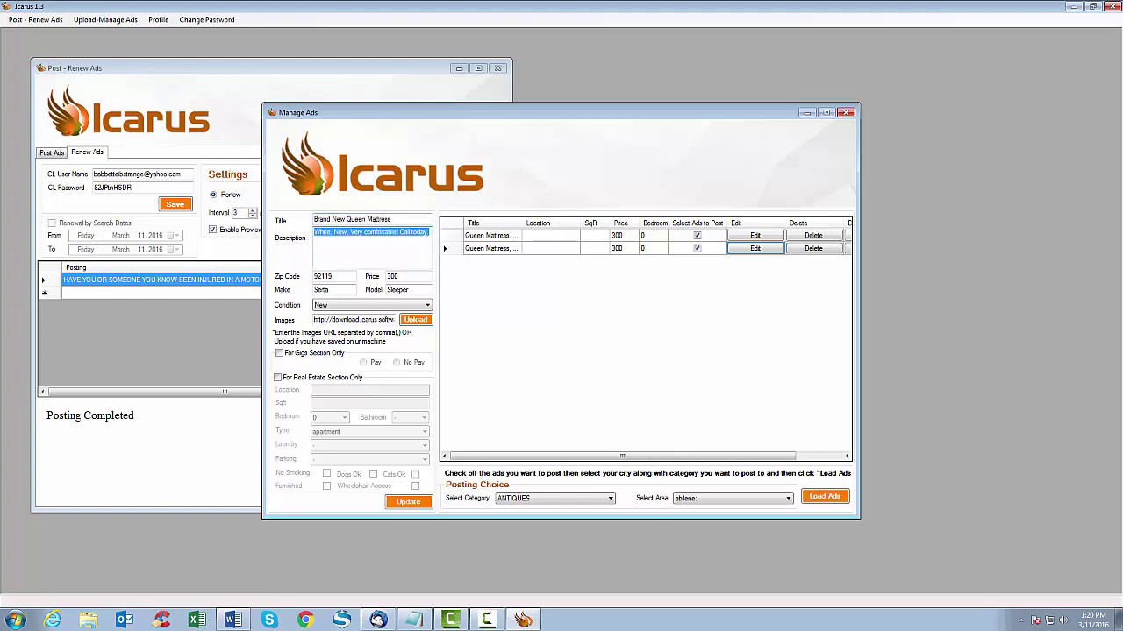
{"action": "type", "text": "Very comfortab"}
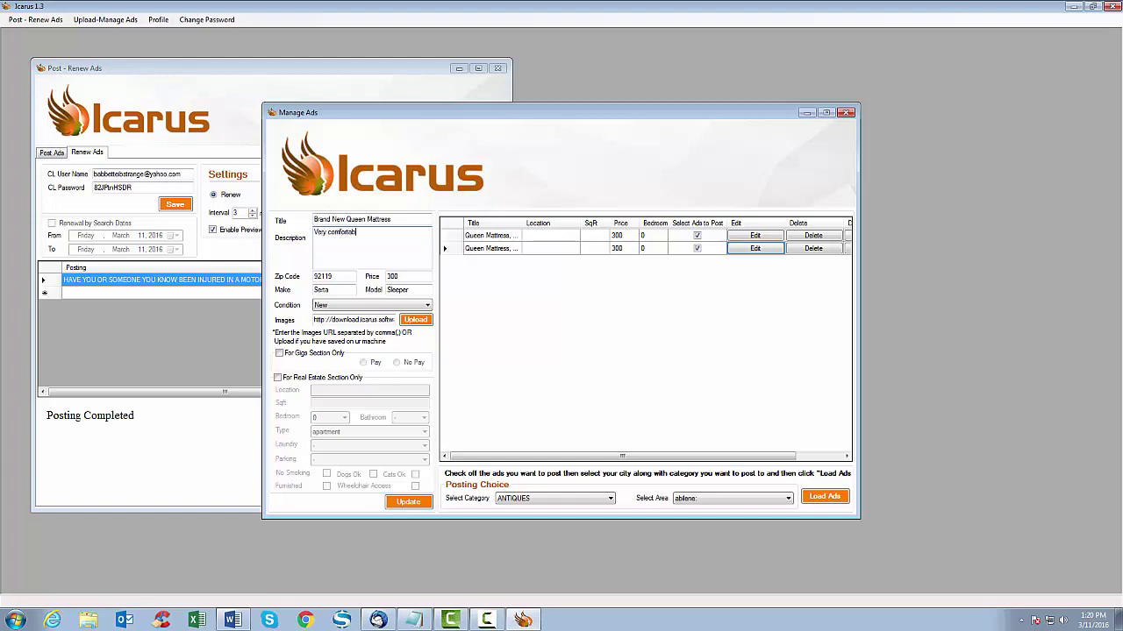
{"action": "type", "text": "le! For sale, call Ioday."}
{"action": "left_click", "coordinate": [407, 502]}
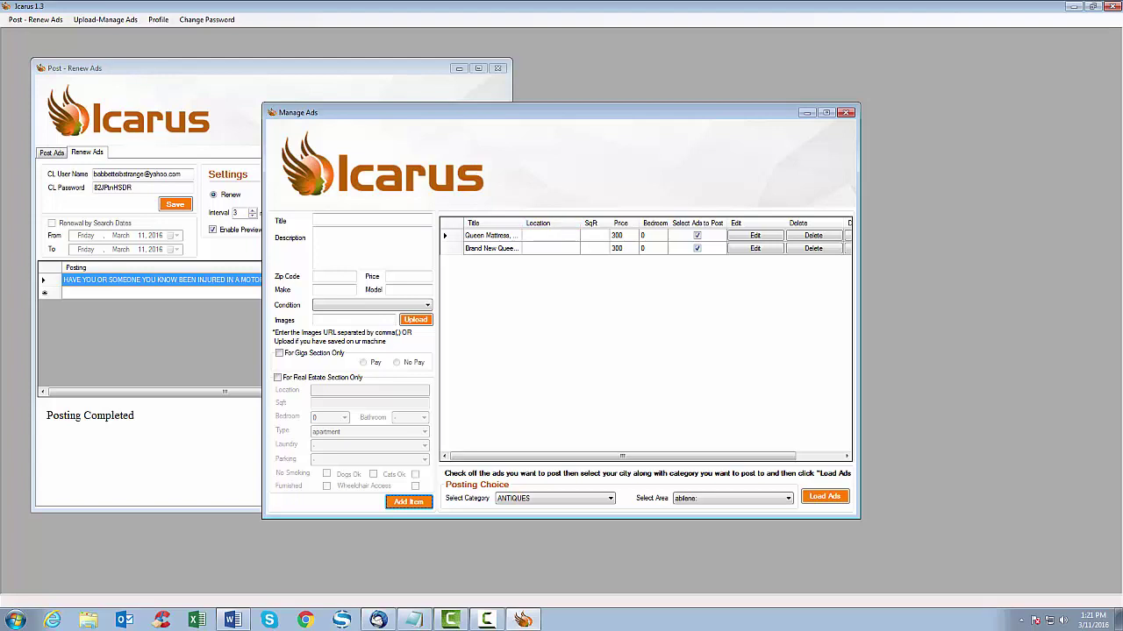
- Re-tick the renamed ad for posting and choose FURNITURE as the posting category
{"action": "left_click", "coordinate": [696, 248]}
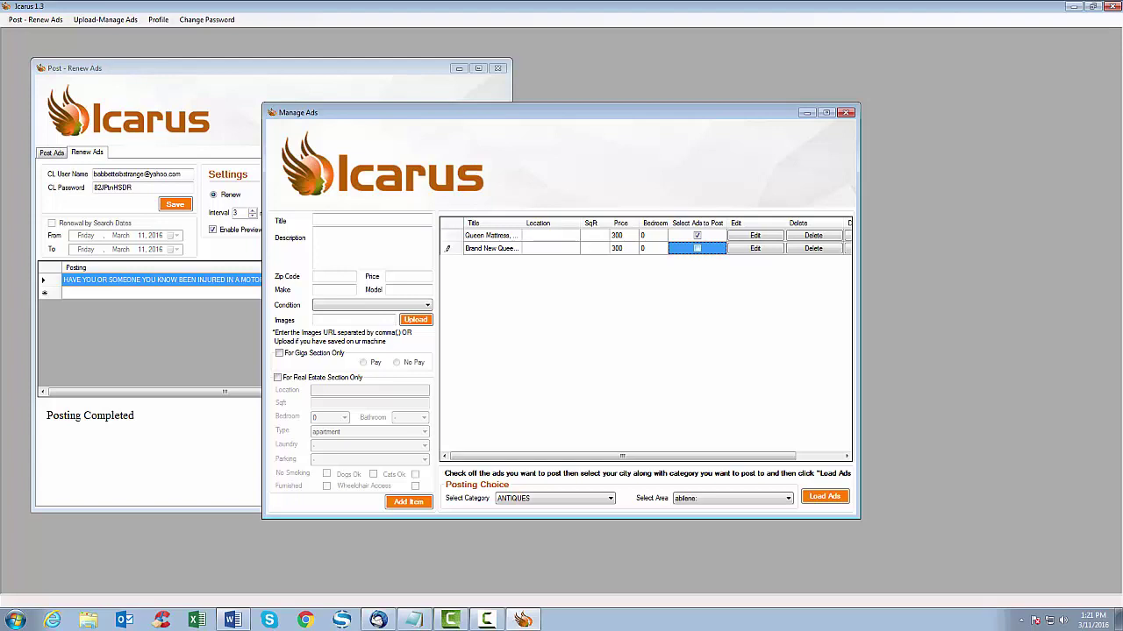
{"action": "key", "text": "space"}
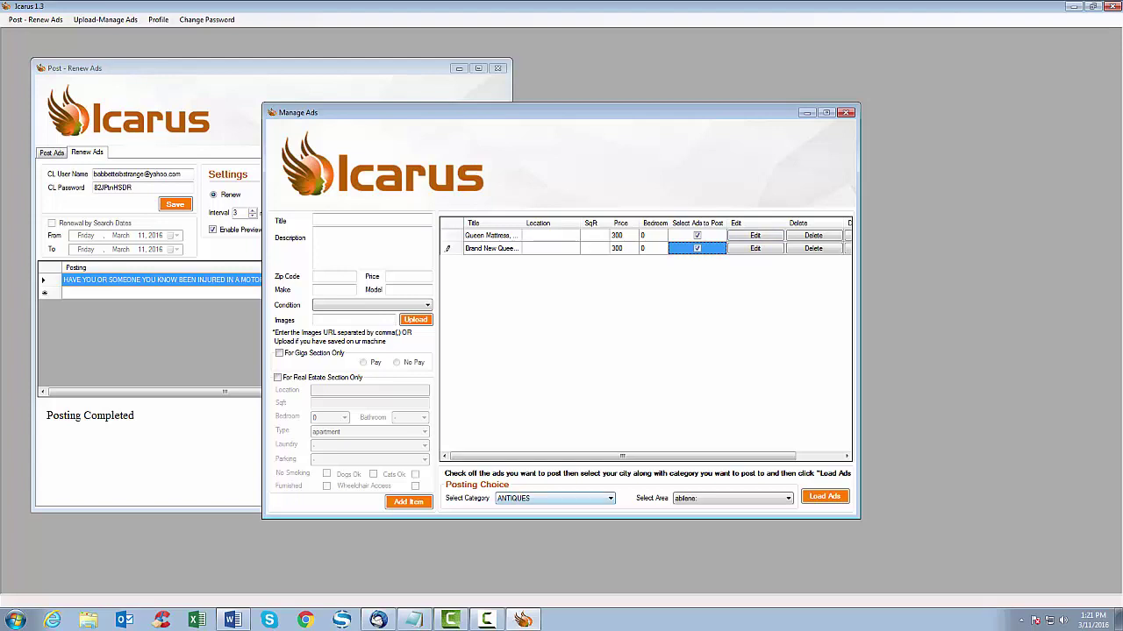
{"action": "left_click", "coordinate": [555, 498]}
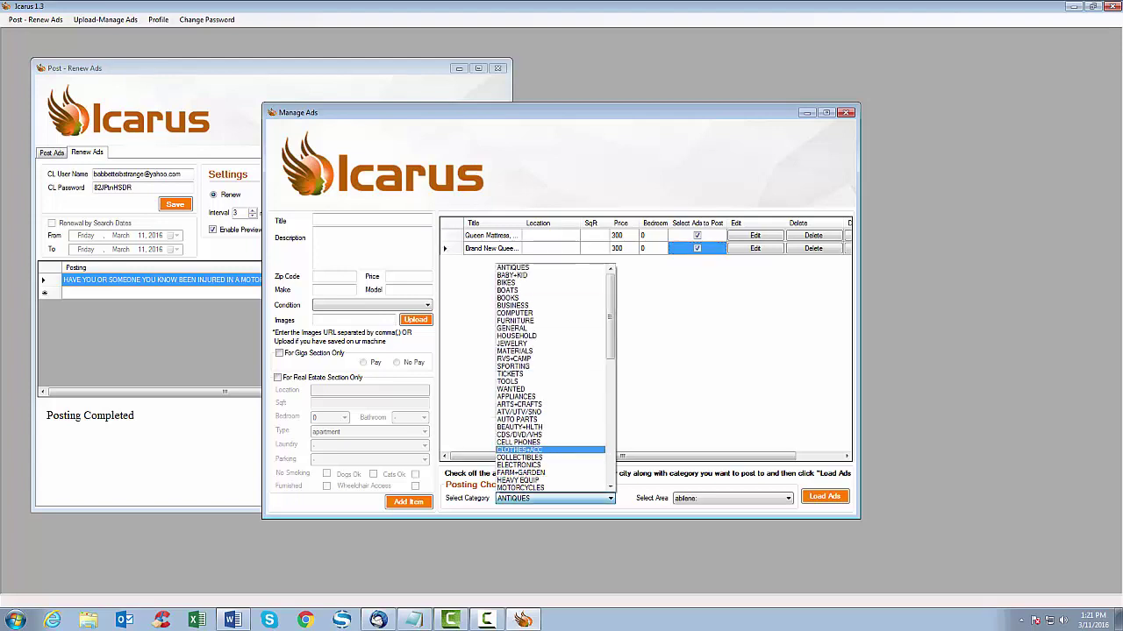
{"action": "scroll", "coordinate": [551, 377], "scroll_direction": "down", "scroll_amount": 5}
{"action": "scroll", "coordinate": [551, 377], "scroll_direction": "down", "scroll_amount": 14}
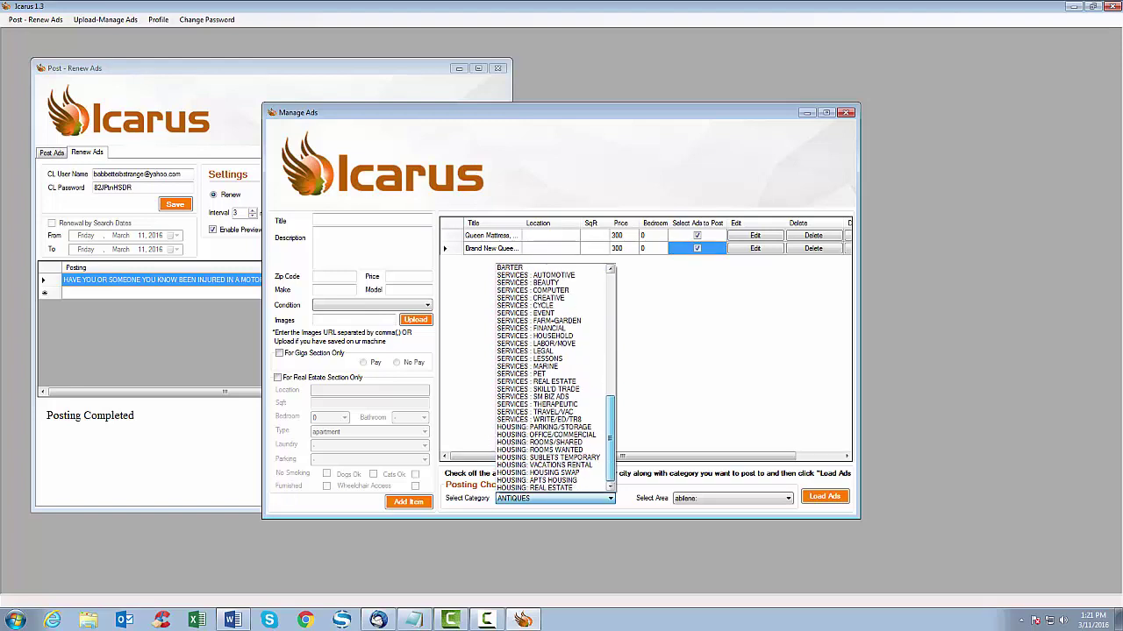
{"action": "scroll", "coordinate": [551, 377], "scroll_direction": "up", "scroll_amount": 11}
{"action": "scroll", "coordinate": [551, 377], "scroll_direction": "up", "scroll_amount": 2}
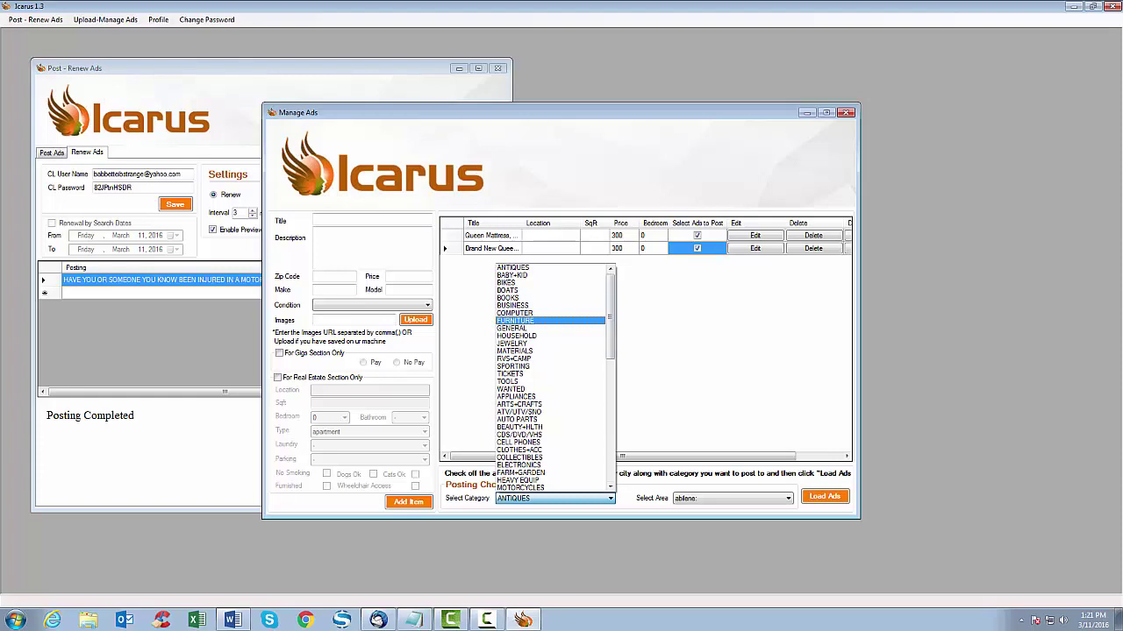
{"action": "left_click", "coordinate": [526, 321]}
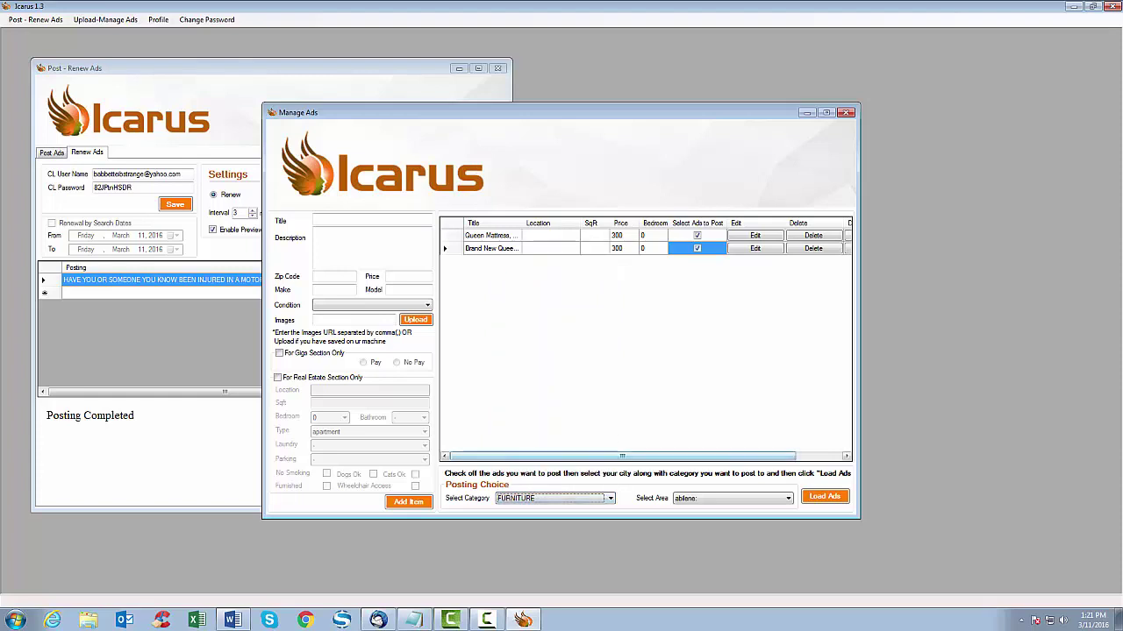
- Set the posting area to san diego City of san diego and load the ticked ads
{"action": "left_click", "coordinate": [745, 498]}
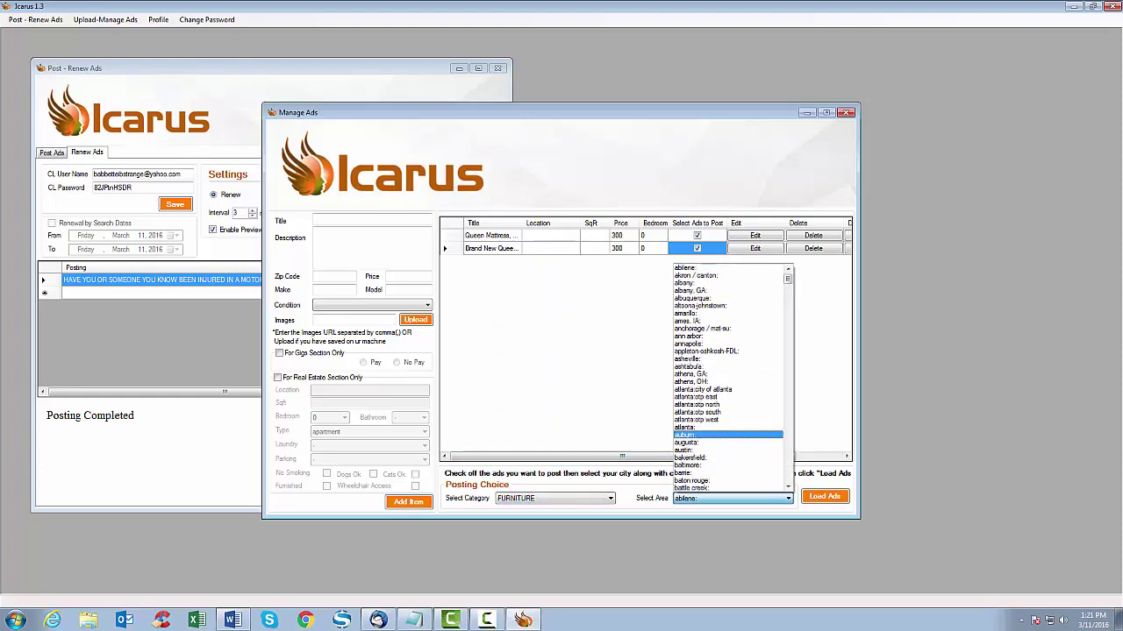
{"action": "scroll", "coordinate": [730, 377], "scroll_direction": "down", "scroll_amount": 20}
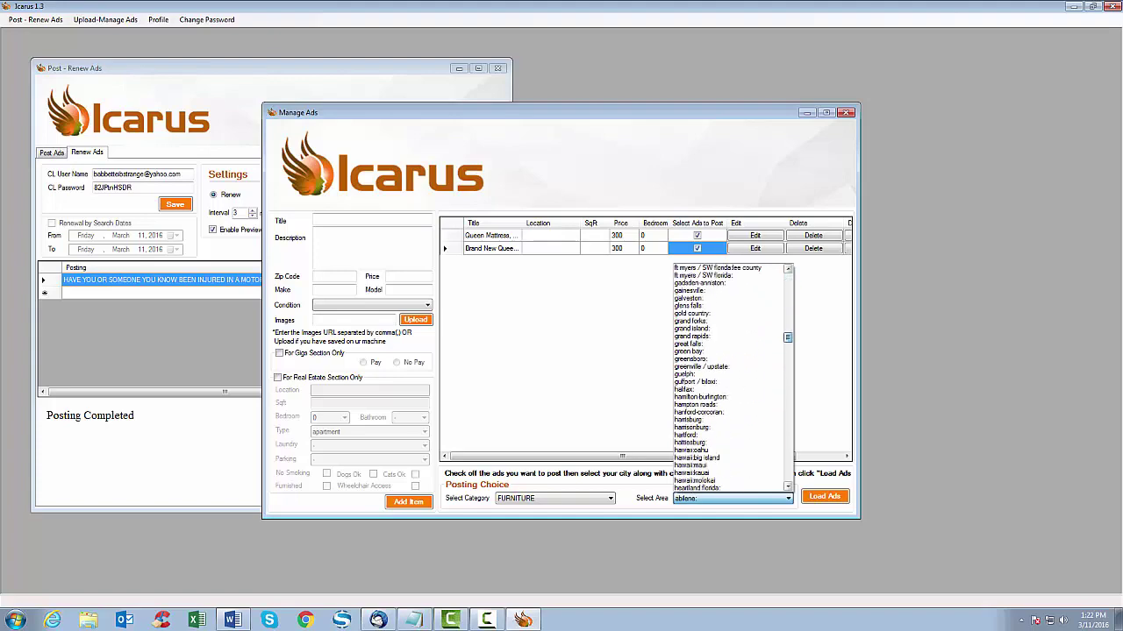
{"action": "scroll", "coordinate": [730, 377], "scroll_direction": "down", "scroll_amount": 15}
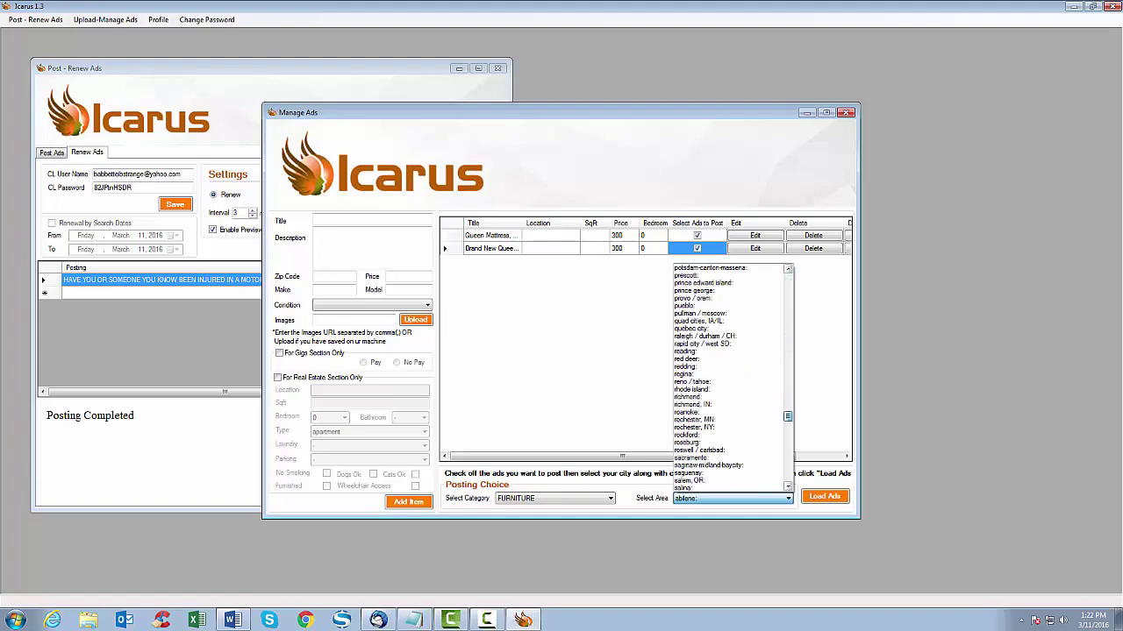
{"action": "scroll", "coordinate": [731, 377], "scroll_direction": "down", "scroll_amount": 1}
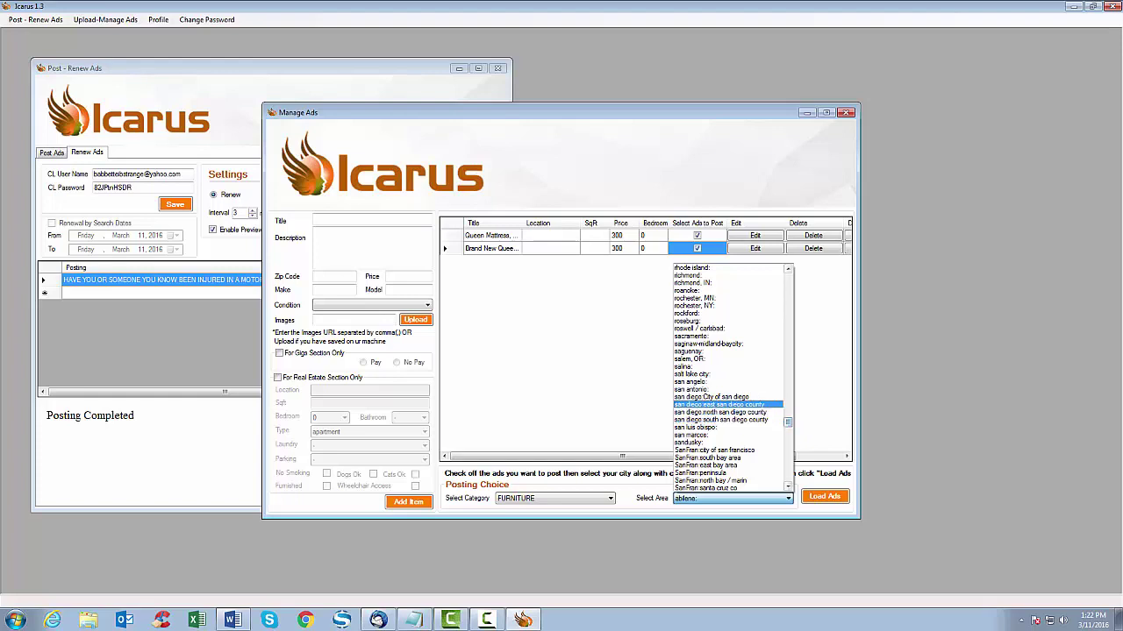
{"action": "left_click", "coordinate": [711, 397]}
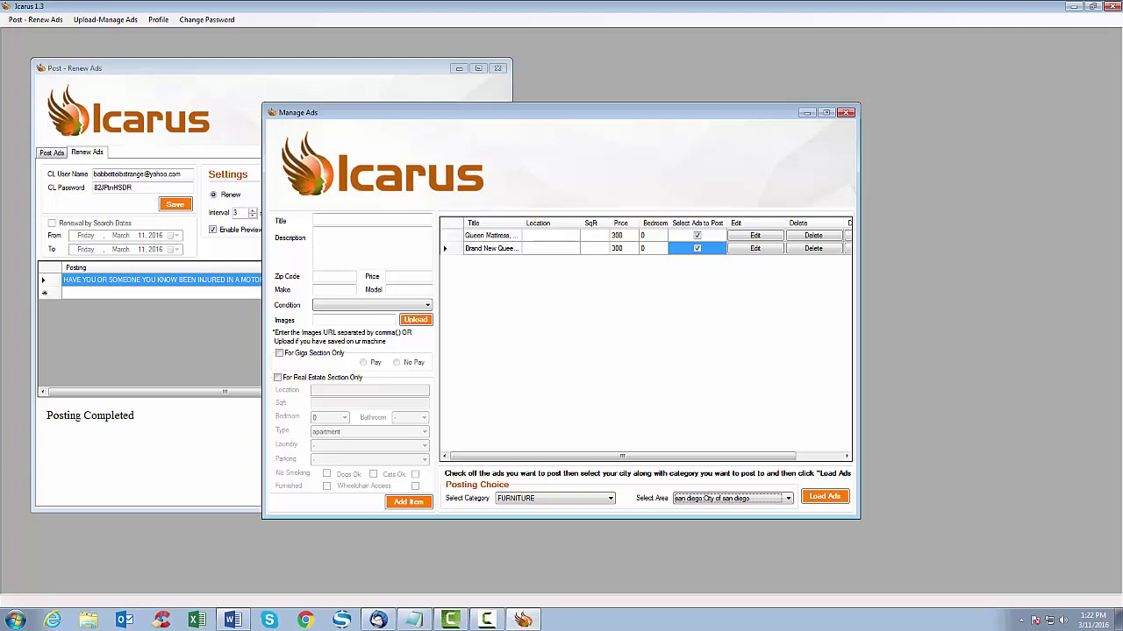
{"action": "left_click", "coordinate": [825, 496]}
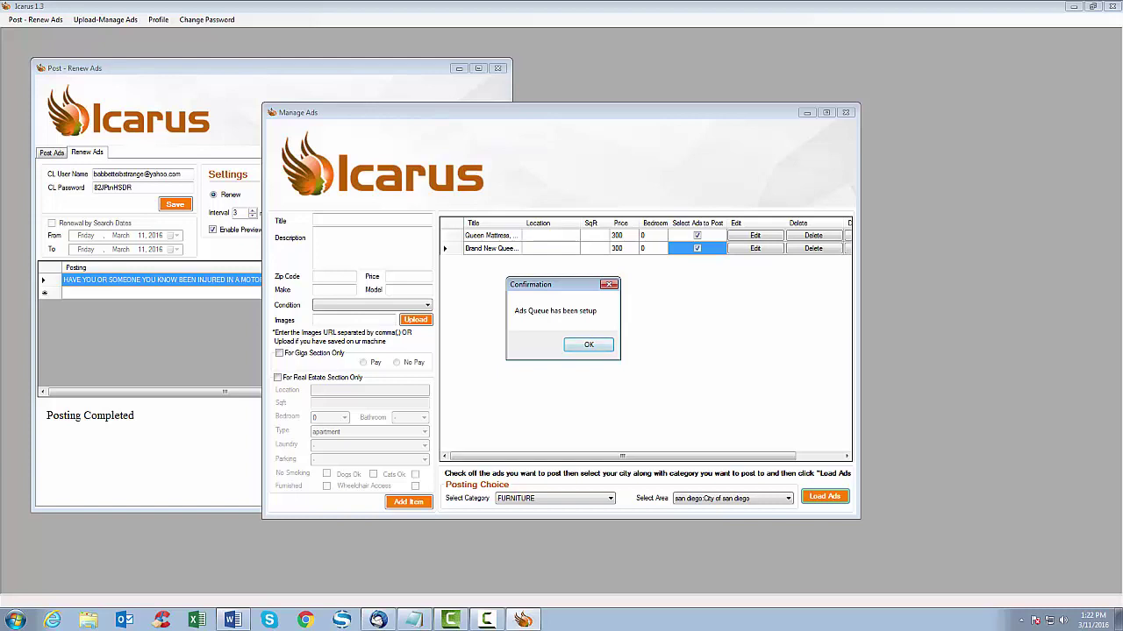
- Dismiss the Ads Queue confirmation and select the posting interval value
{"action": "key", "text": "Return"}
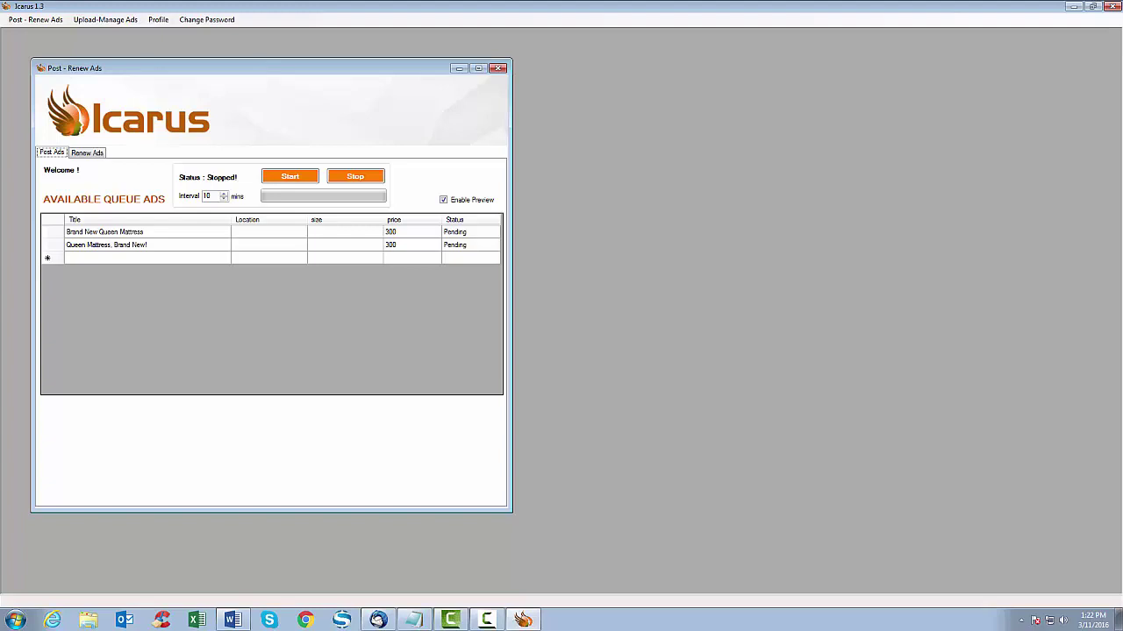
{"action": "key", "text": "Tab"}
- Start posting the queued ads, after which a file Explorer window gets opened
{"action": "left_click", "coordinate": [289, 177]}
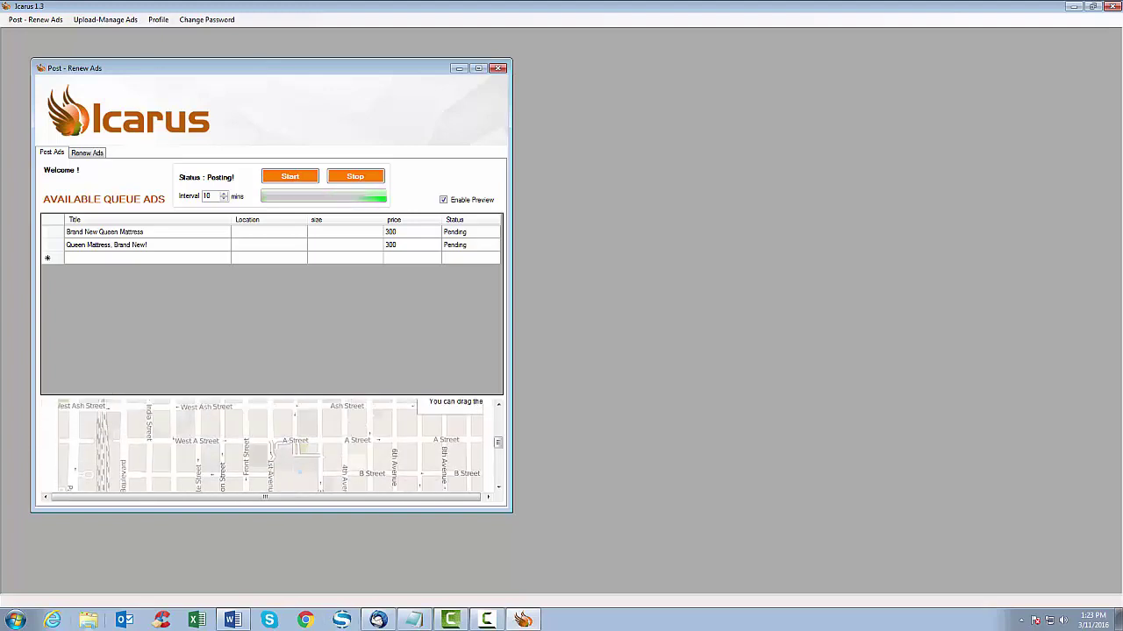
{"action": "left_click", "coordinate": [88, 620]}
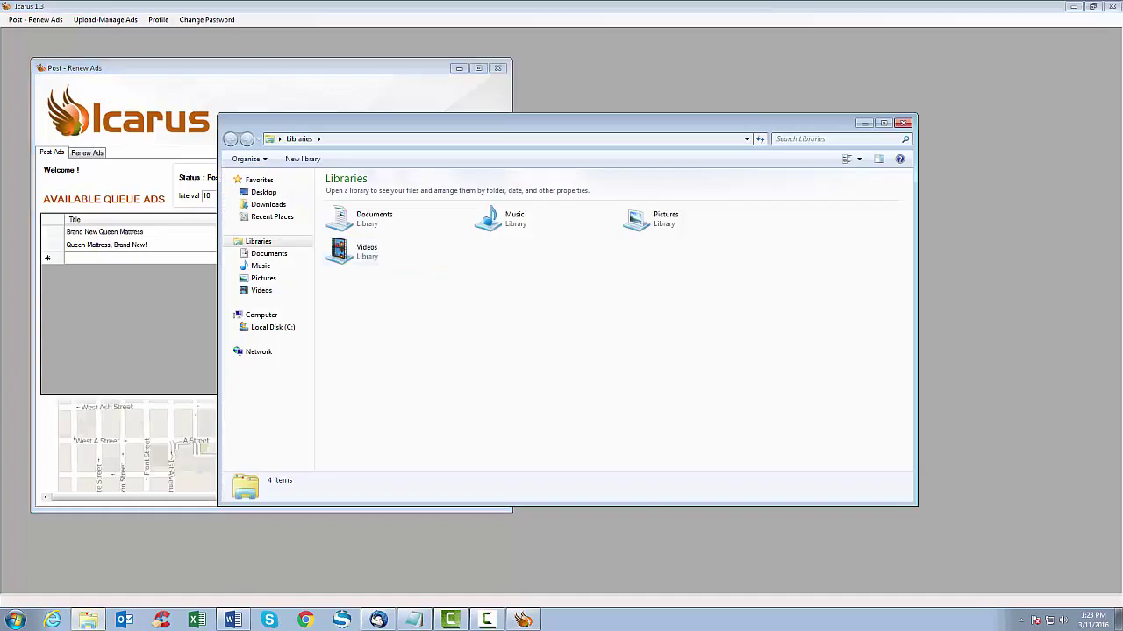
- Close the stray Explorer window while Icarus keeps posting
{"action": "key", "text": "alt+F4"}
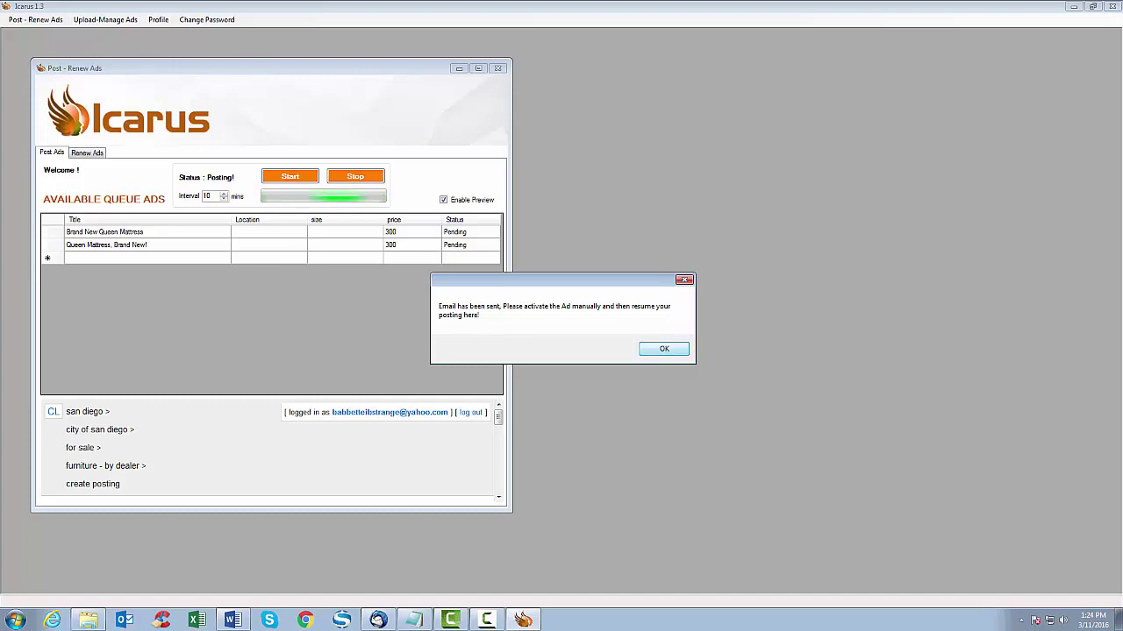
- Acknowledge the activation notice, open the new craigslist mattress e-mail's link, and maximise Chrome
{"action": "key", "text": "Return"}
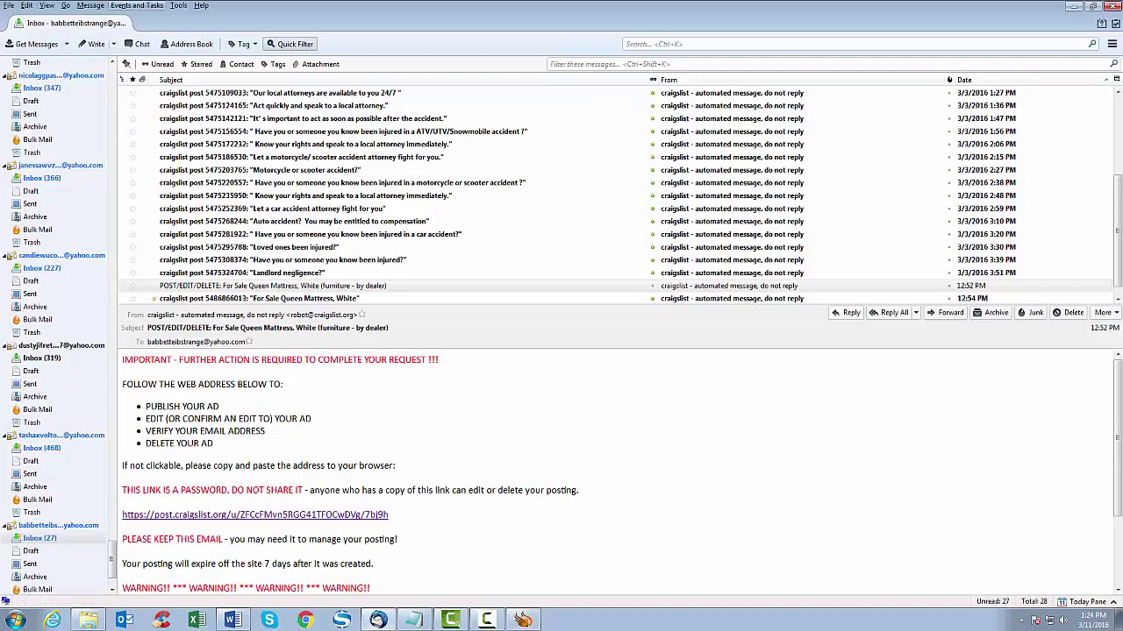
{"action": "scroll", "coordinate": [620, 198], "scroll_direction": "down", "scroll_amount": 1}
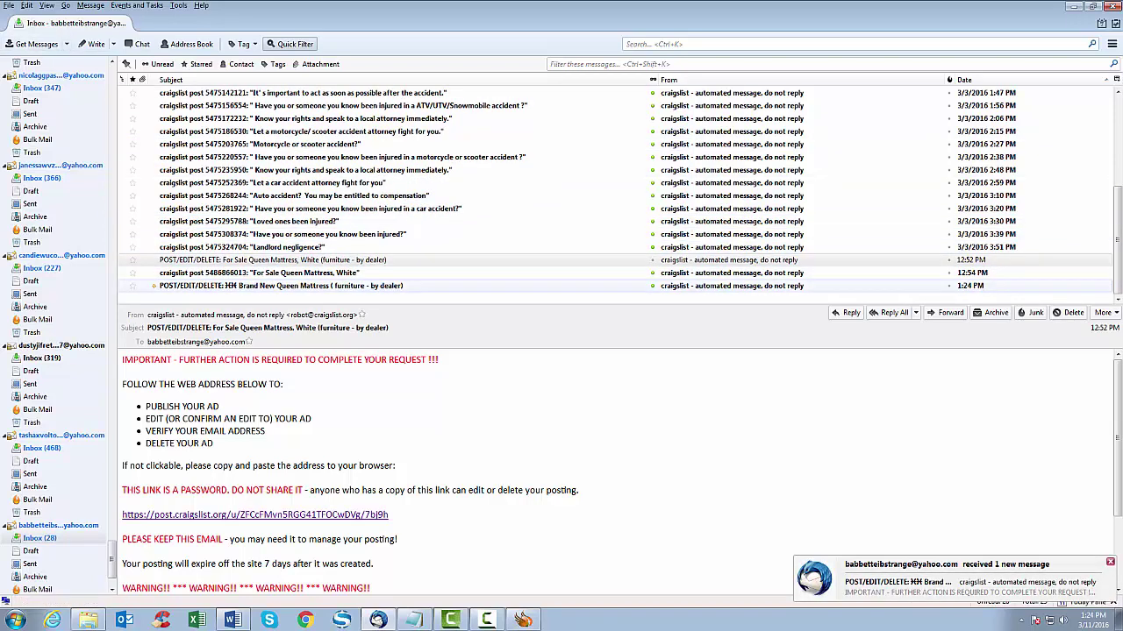
{"action": "left_click", "coordinate": [274, 286]}
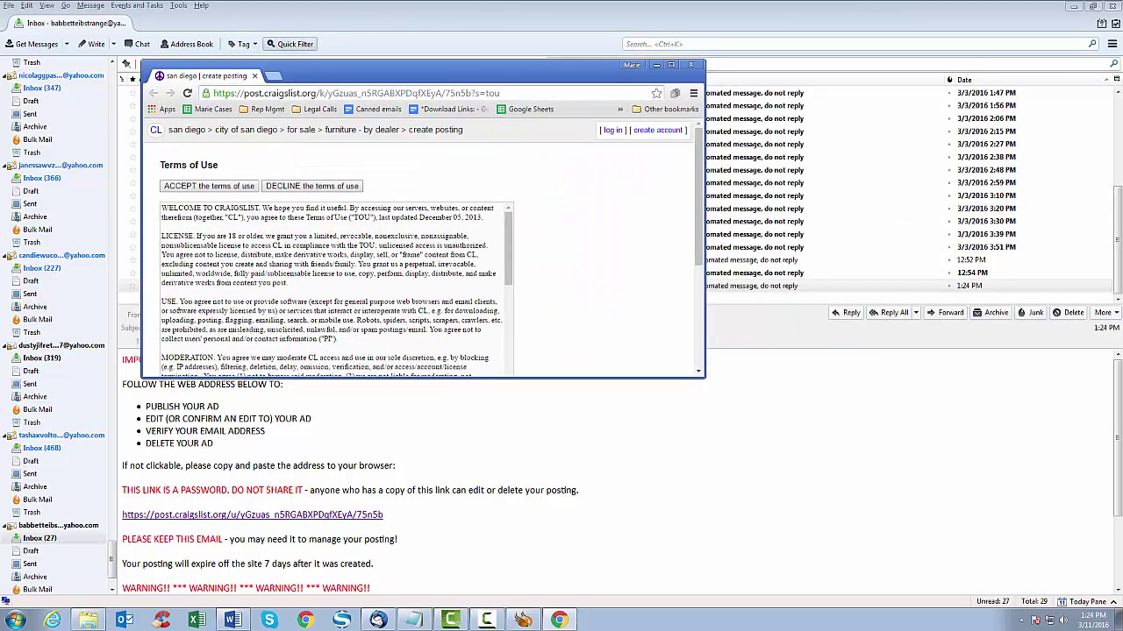
{"action": "left_click", "coordinate": [671, 65]}
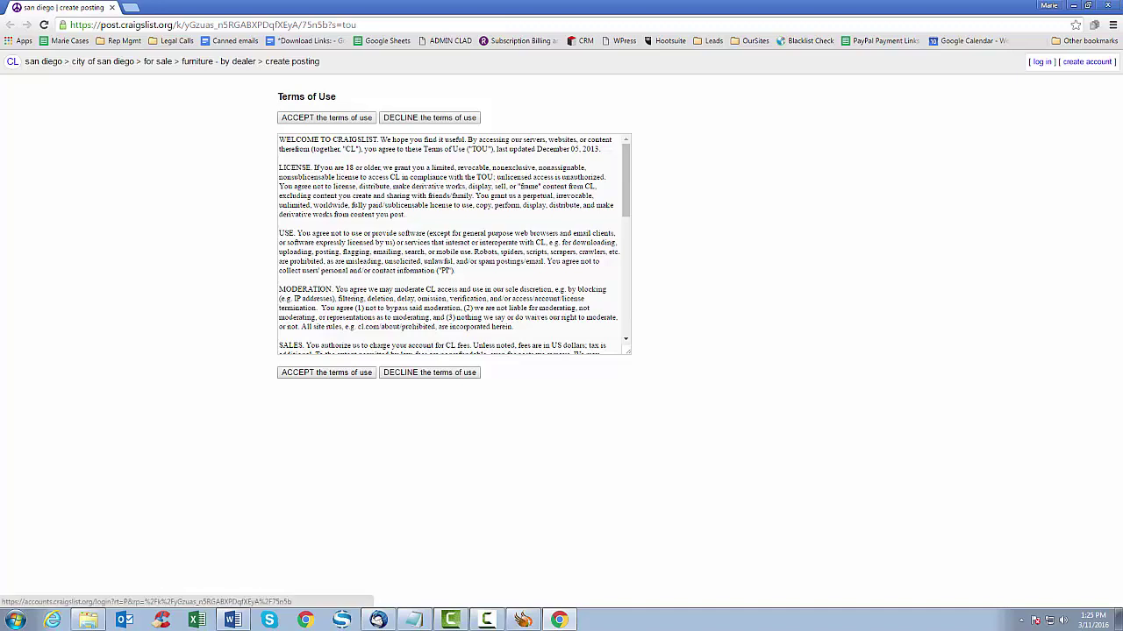
- Log in to Craigslist with the pasted account e-mail and password to publish the posting
{"action": "left_click", "coordinate": [1041, 62]}
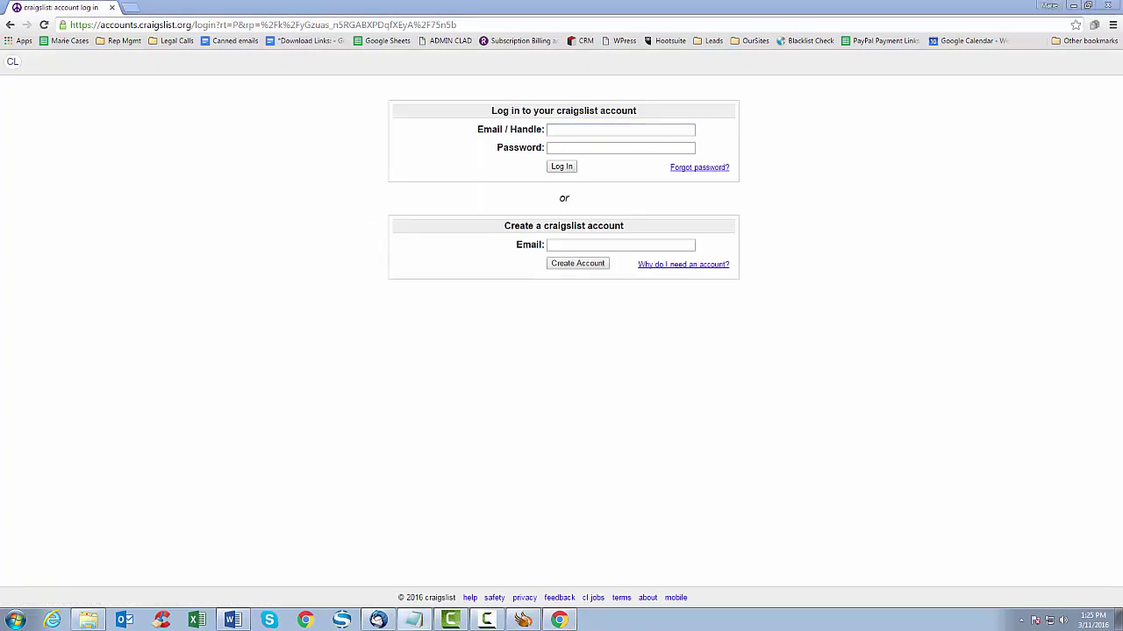
{"action": "key", "text": "ctrl+v"}
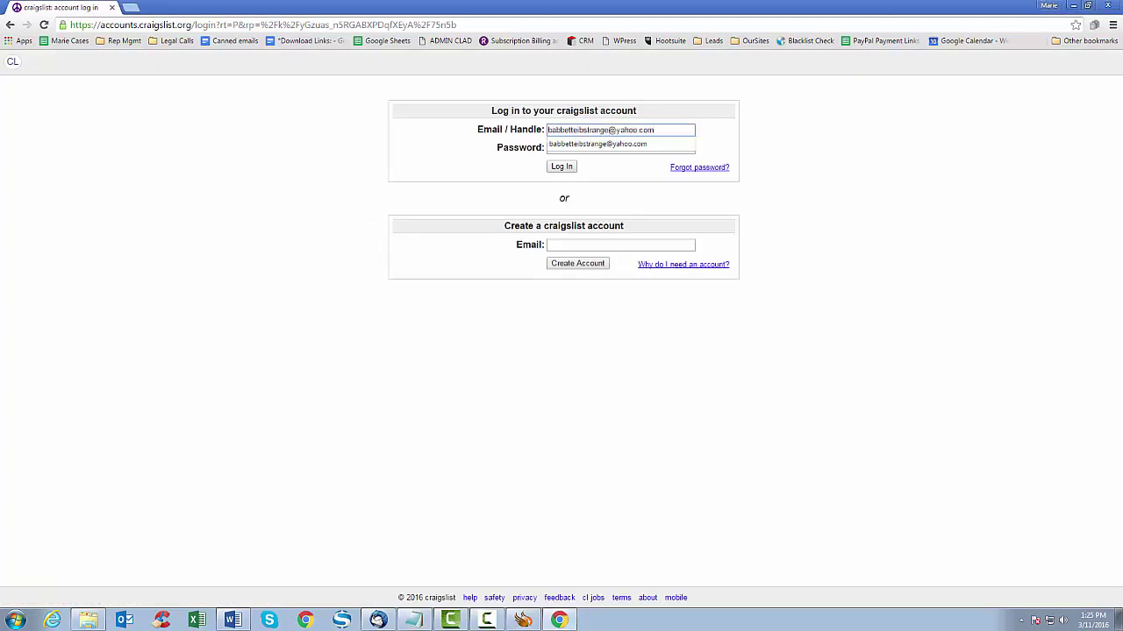
{"action": "left_click", "coordinate": [620, 147]}
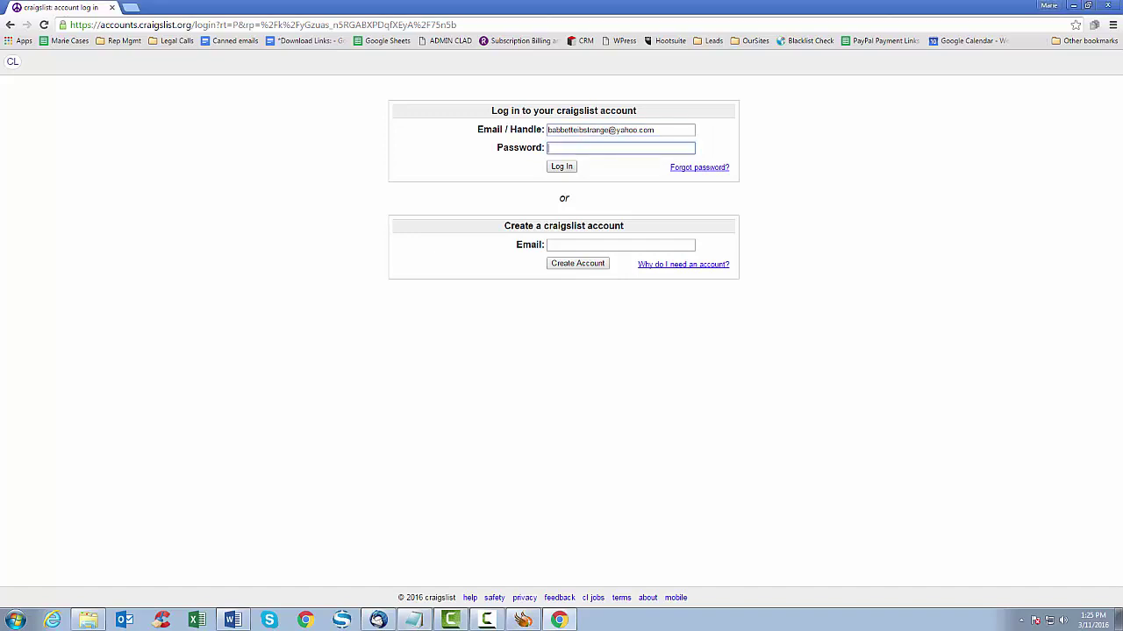
{"action": "key", "text": "ctrl+v"}
{"action": "key", "text": "Return"}
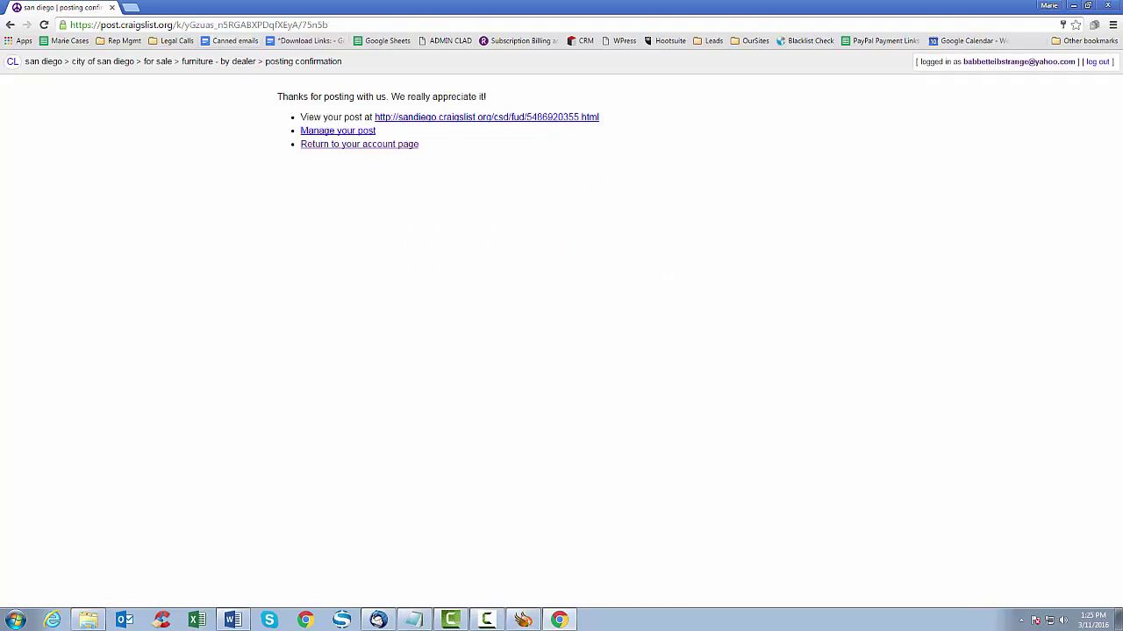
- Open the live 'Brand New Queen Mattress - $300' ad from the confirmation page
{"action": "left_click", "coordinate": [487, 117]}
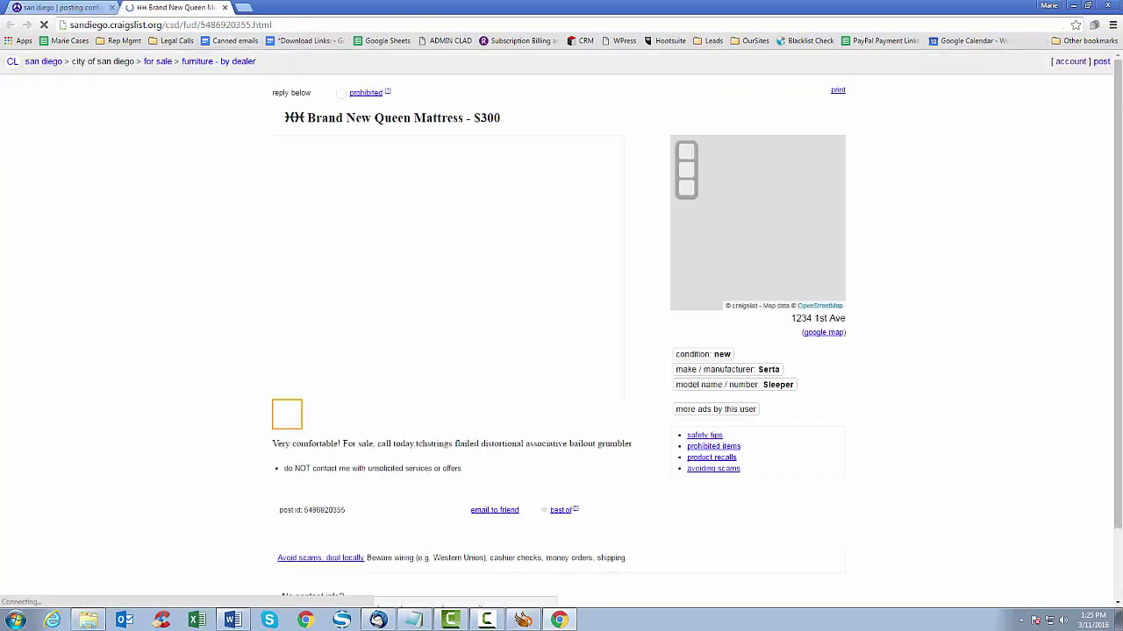